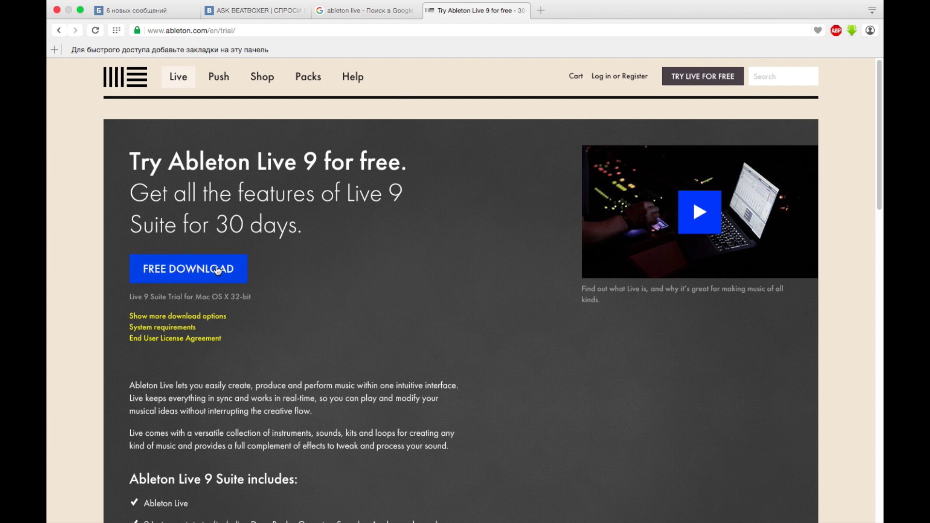
Close the Ableton trial page, switch to the desktop, and launch Ableton Live 9 Suite
{"action": "left_click", "coordinate": [429, 11]}
{"action": "key", "text": "ctrl+Left"}
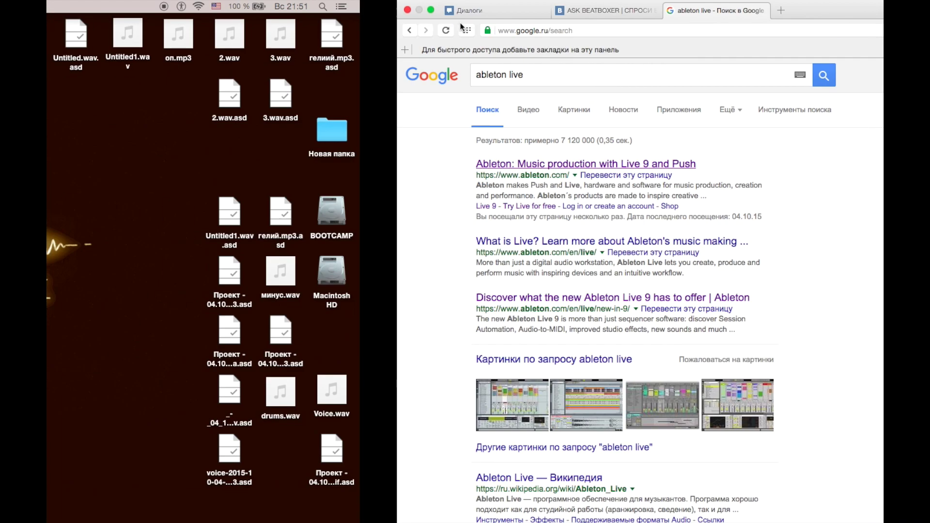
{"action": "mouse_move", "coordinate": [553, 521]}
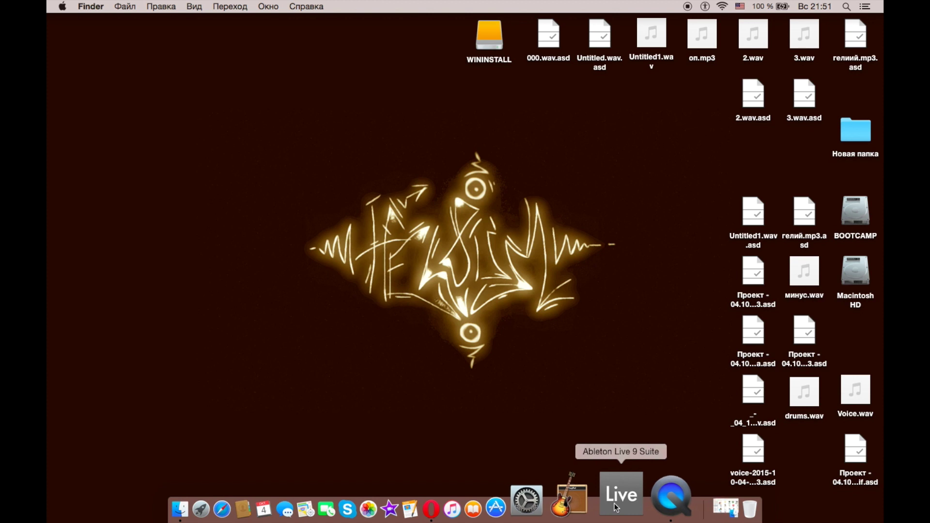
{"action": "left_click", "coordinate": [616, 507]}
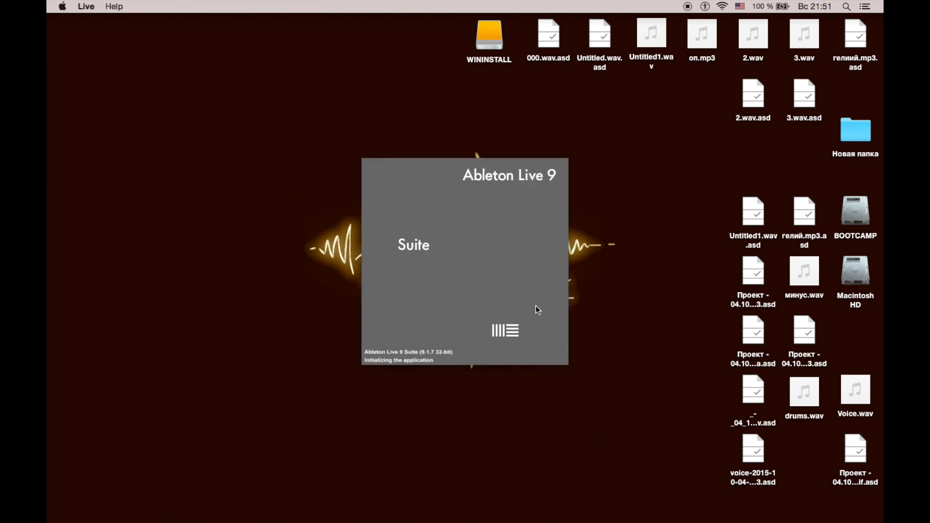
{"action": "left_click", "coordinate": [557, 200]}
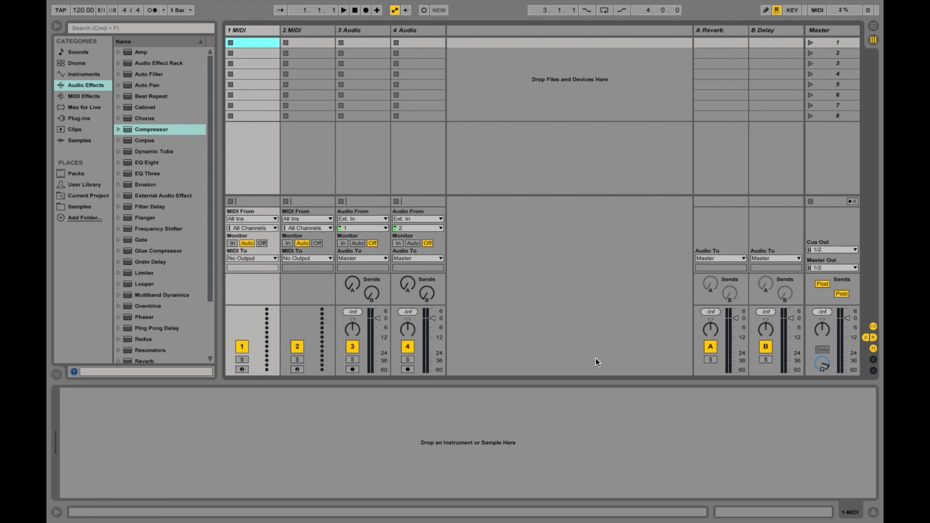
Switch to the desktop and open the "НЕ УДАЛЯТЬ!!! НИКОГДА!!!" folder inside the Ableton folder on the WININSTALL drive
{"action": "left_click", "coordinate": [386, 155]}
{"action": "key", "text": "ctrl+Left"}
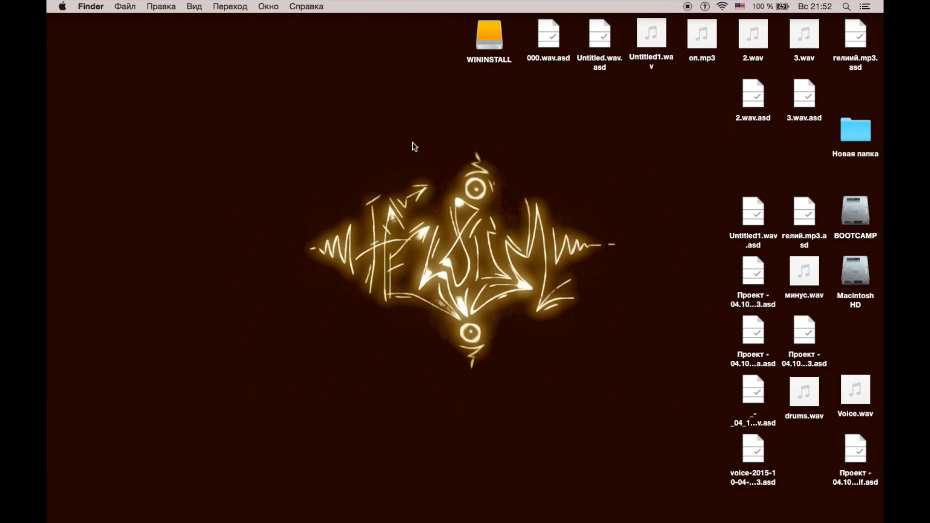
{"action": "double_click", "coordinate": [490, 36]}
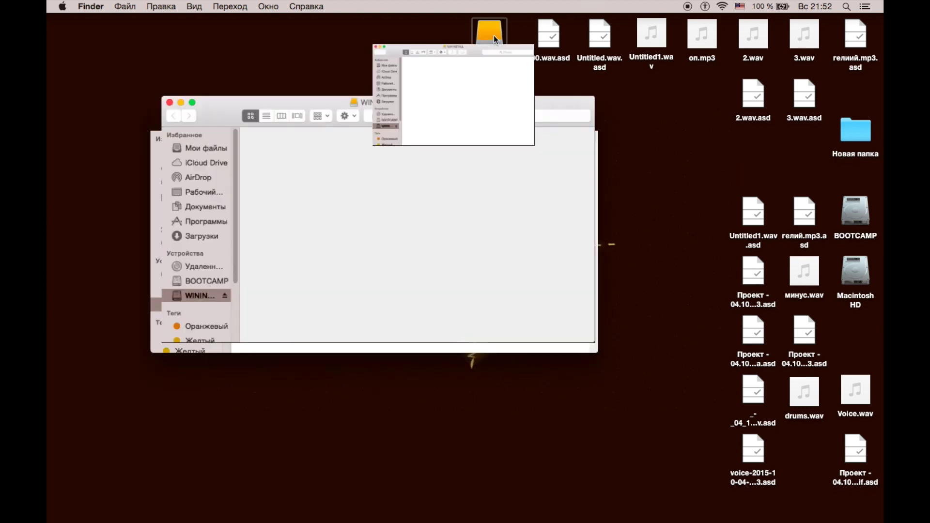
{"action": "double_click", "coordinate": [360, 218]}
{"action": "left_click", "coordinate": [273, 169]}
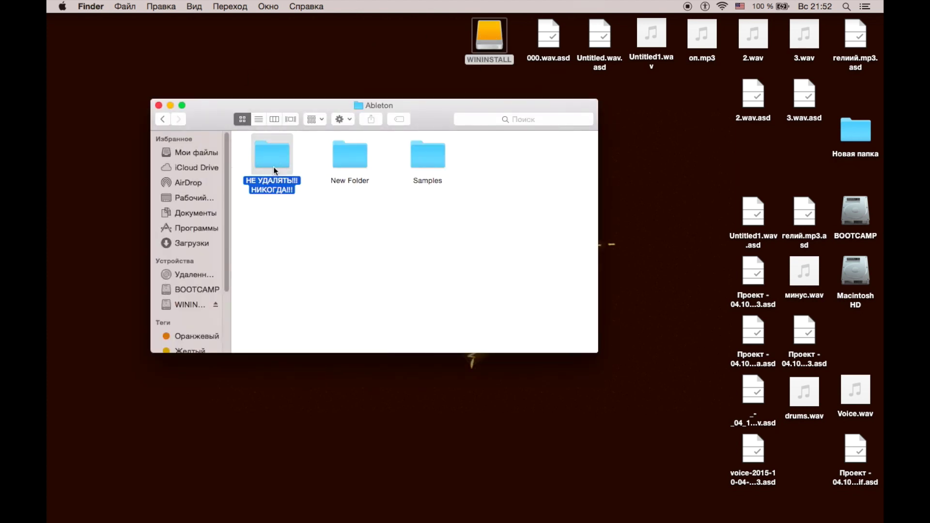
{"action": "double_click", "coordinate": [274, 167]}
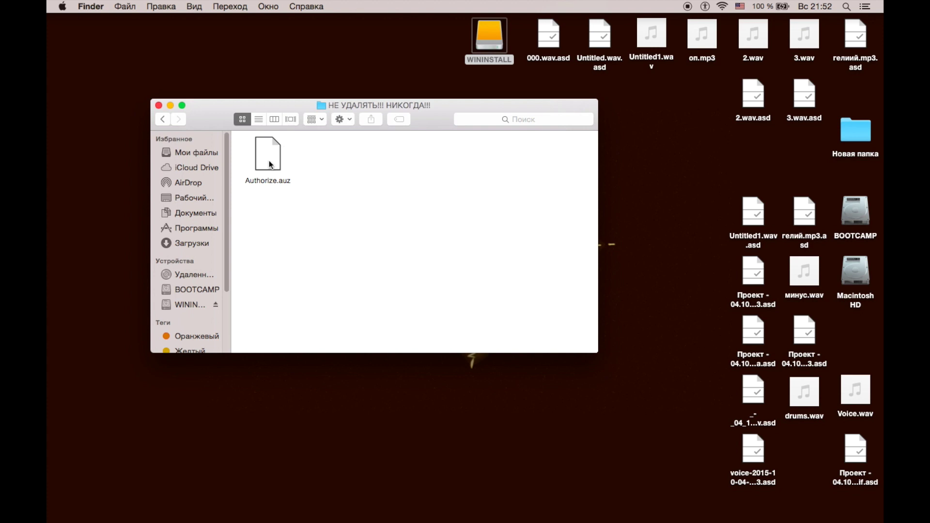
Carry the Authorize.auz file over to the Ableton Live window, and return it to its folder without dropping it there
{"action": "left_click_drag", "start_coordinate": [267, 153], "coordinate": [482, 225]}
{"action": "key", "text": "ctrl+Right"}
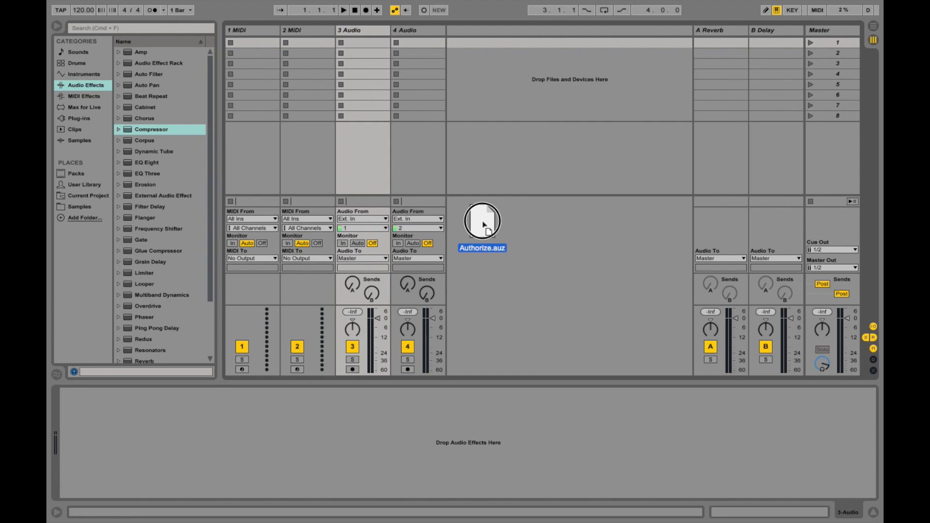
{"action": "key", "text": "ctrl+Left"}
{"action": "left_click_drag", "start_coordinate": [482, 222], "coordinate": [307, 170]}
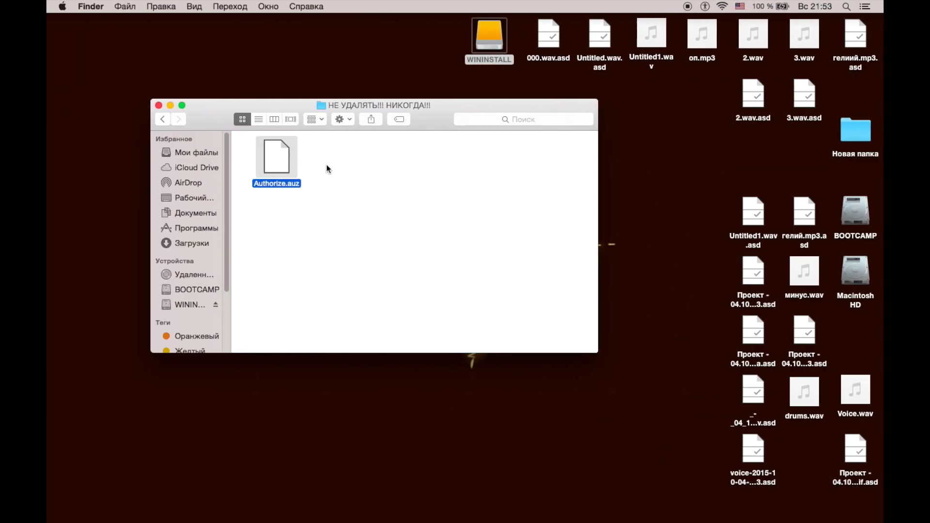
In Ableton Live, delete both audio tracks and the second MIDI track, and insert a new audio track after the remaining MIDI track
{"action": "key", "text": "ctrl+Right"}
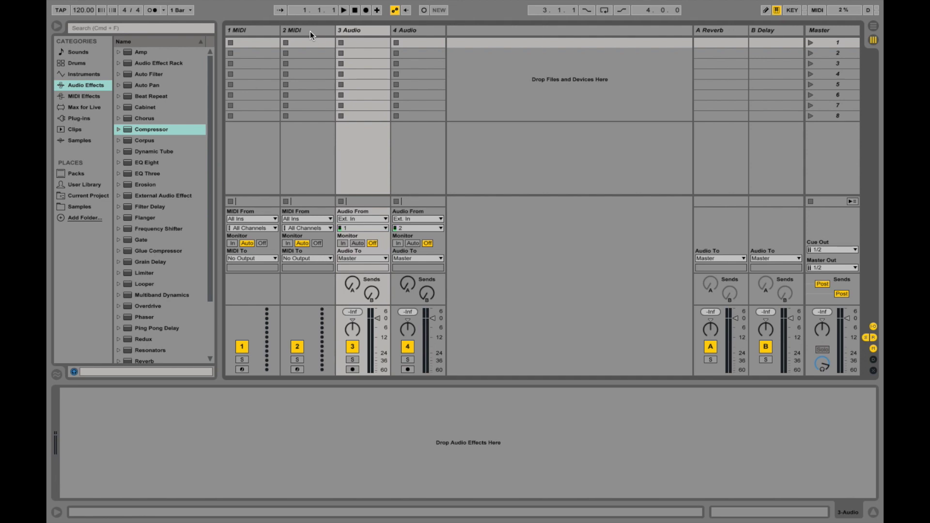
{"action": "left_click", "coordinate": [368, 31]}
{"action": "key", "text": "Delete"}
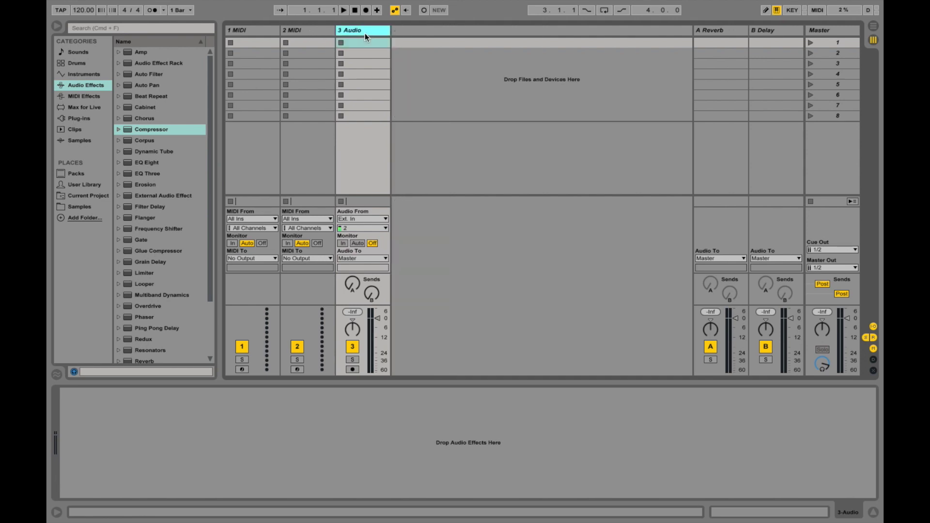
{"action": "key", "text": "Delete"}
{"action": "left_click", "coordinate": [305, 34]}
{"action": "key", "text": "Delete"}
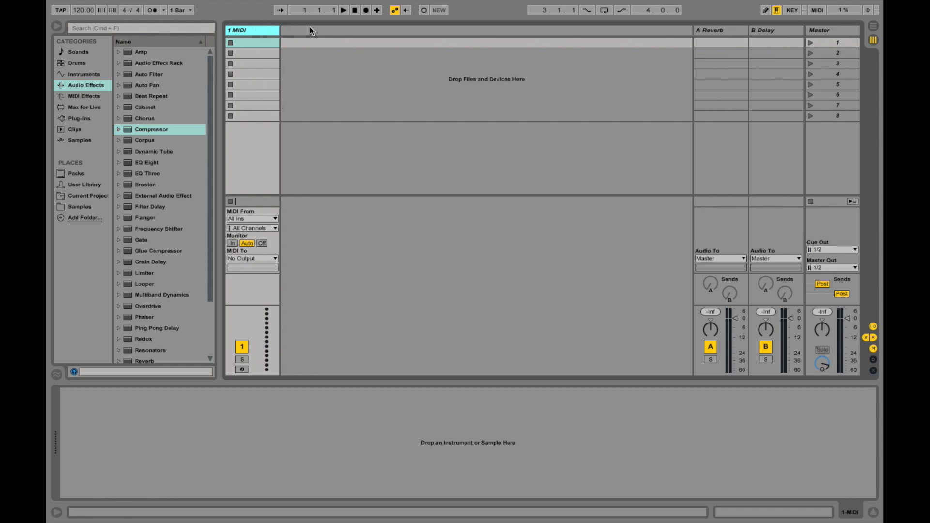
{"action": "right_click", "coordinate": [326, 57]}
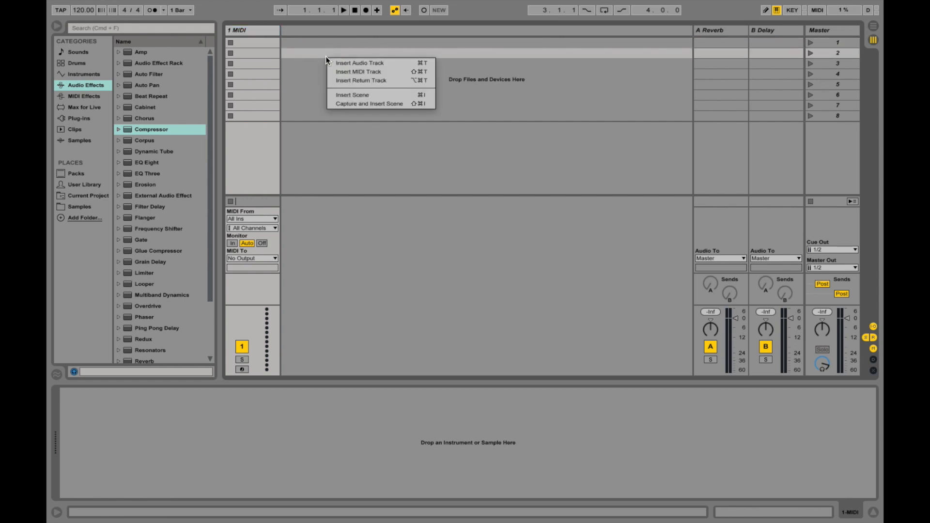
{"action": "left_click", "coordinate": [358, 64]}
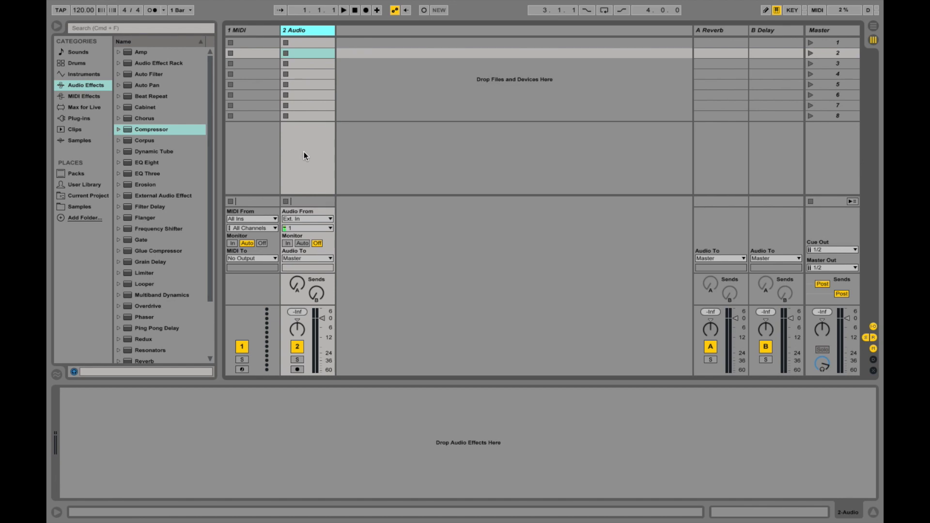
Open Live's Preferences and show the Audio settings
{"action": "mouse_move", "coordinate": [316, 4]}
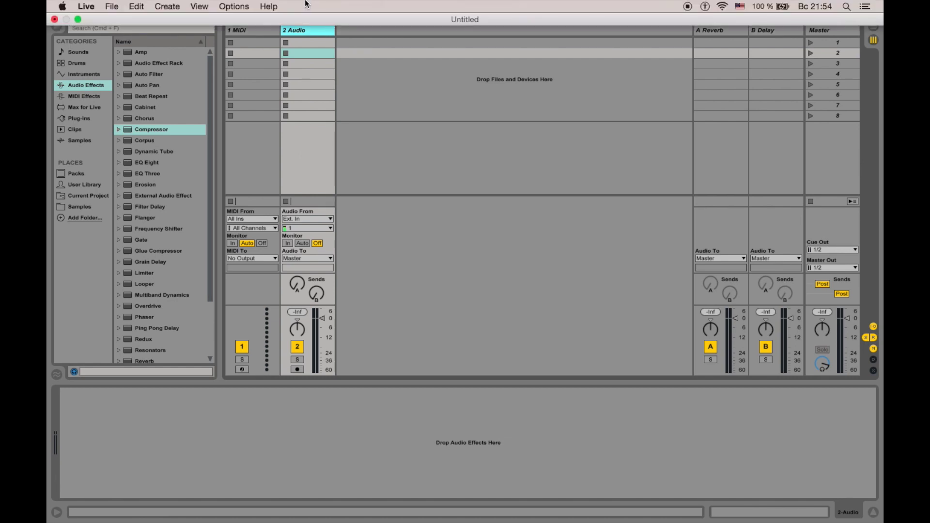
{"action": "left_click", "coordinate": [87, 7]}
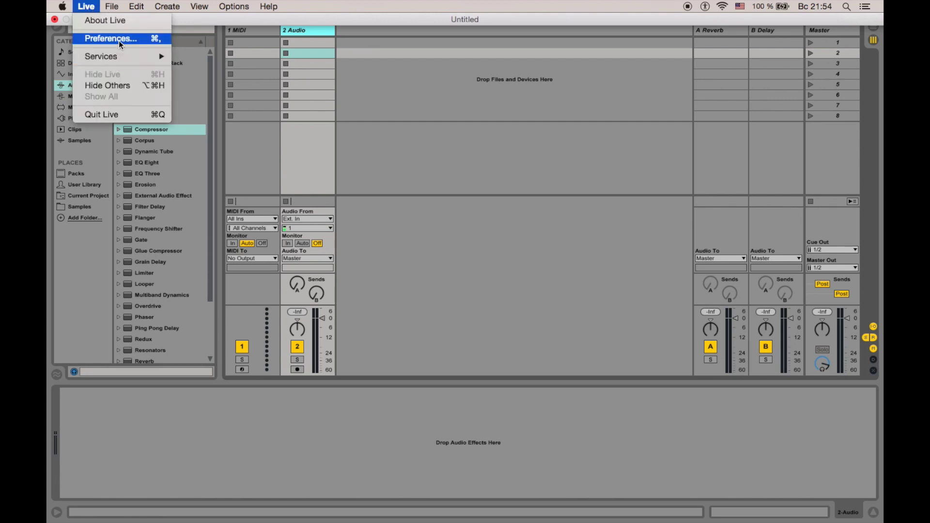
{"action": "mouse_move", "coordinate": [226, 7]}
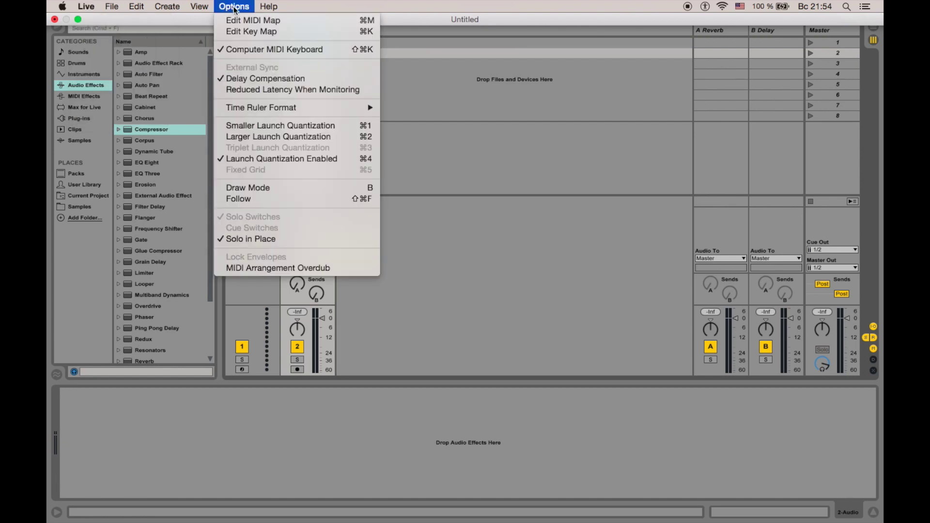
{"action": "mouse_move", "coordinate": [86, 6]}
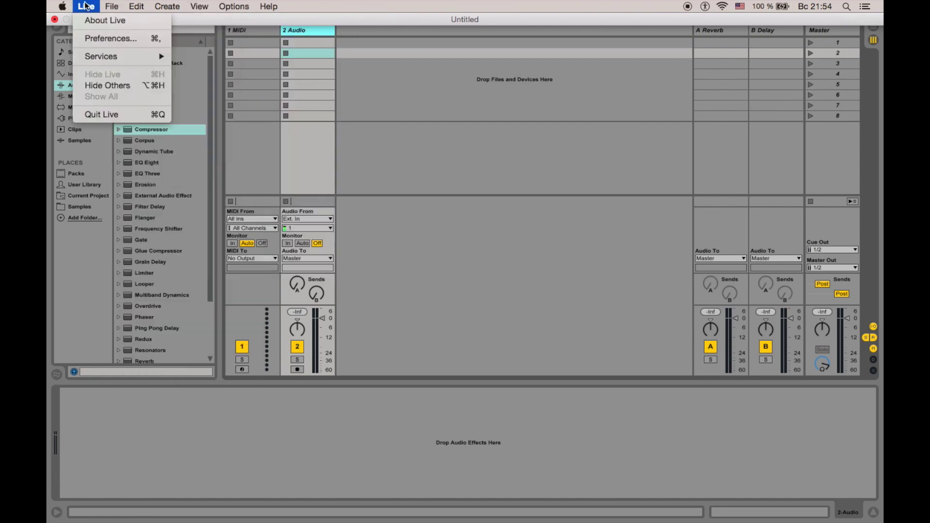
{"action": "left_click", "coordinate": [133, 40]}
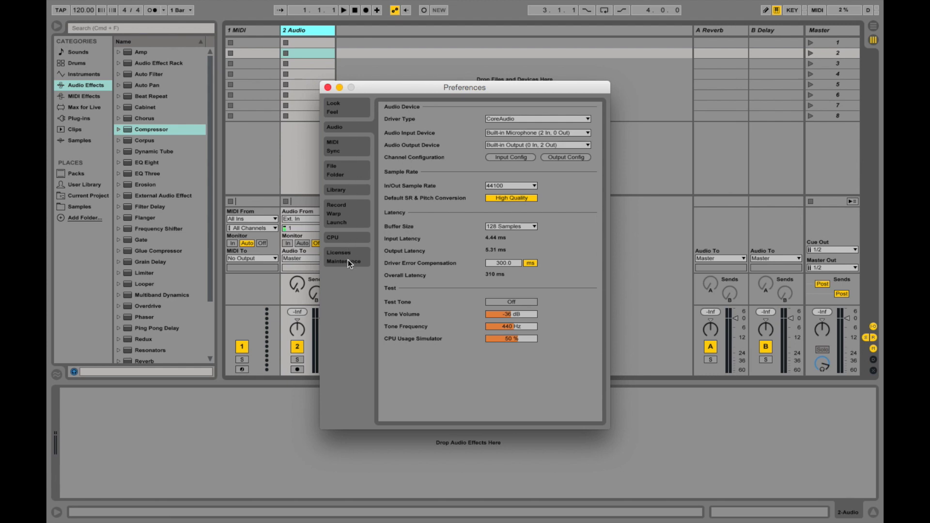
{"action": "left_click", "coordinate": [349, 259]}
{"action": "left_click", "coordinate": [357, 200]}
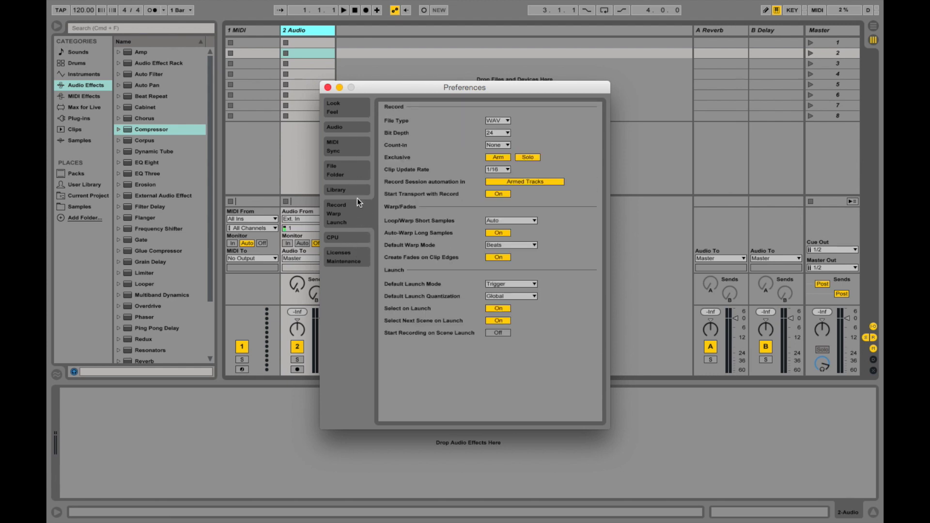
{"action": "left_click", "coordinate": [356, 128]}
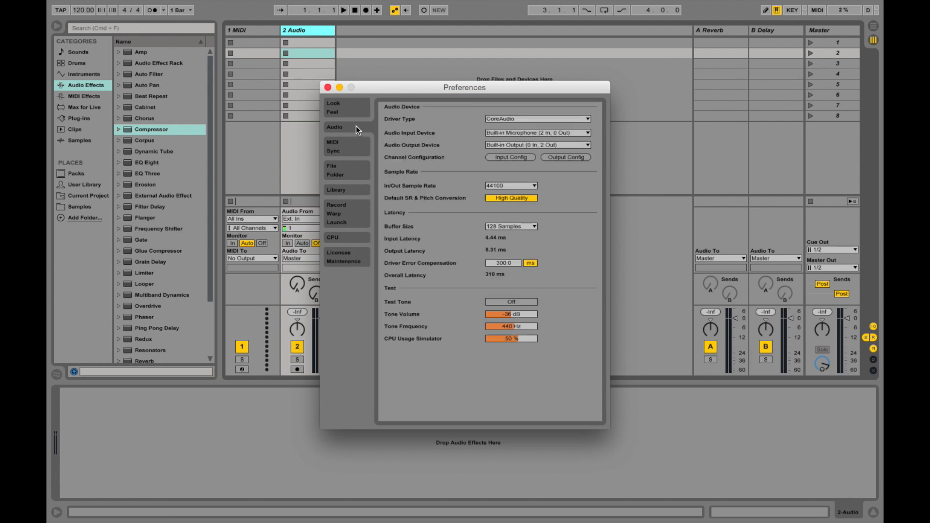
Check the driver type options and choose Built-in Microphone (2 In, 0 Out) as the audio input device
{"action": "left_click", "coordinate": [588, 132]}
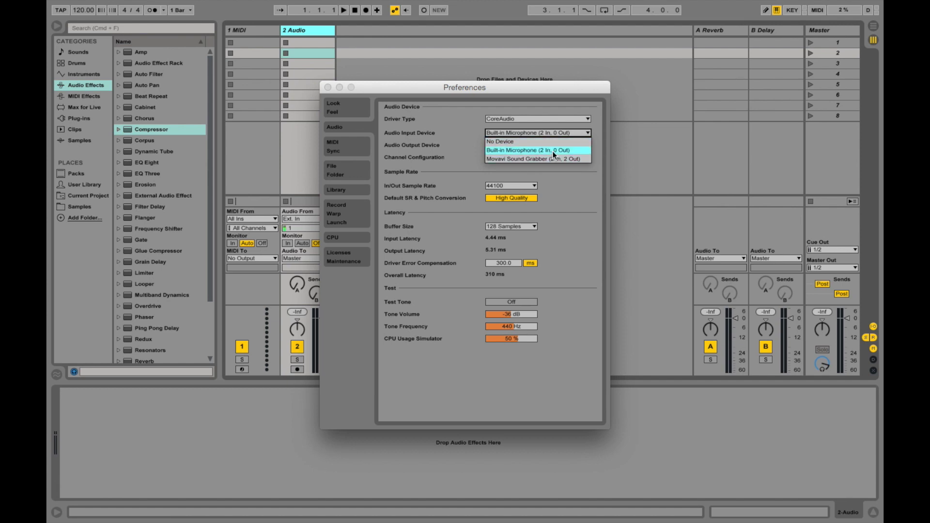
{"action": "left_click", "coordinate": [587, 132]}
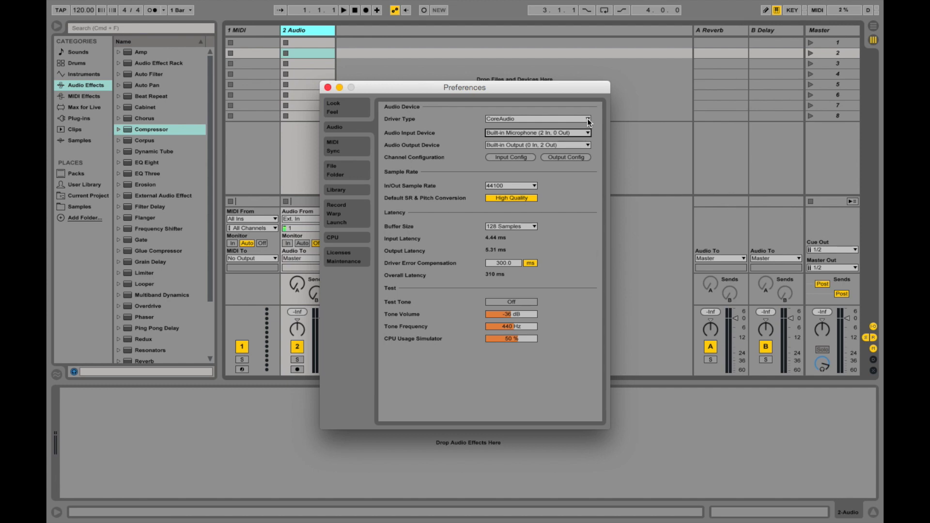
{"action": "left_click", "coordinate": [587, 118]}
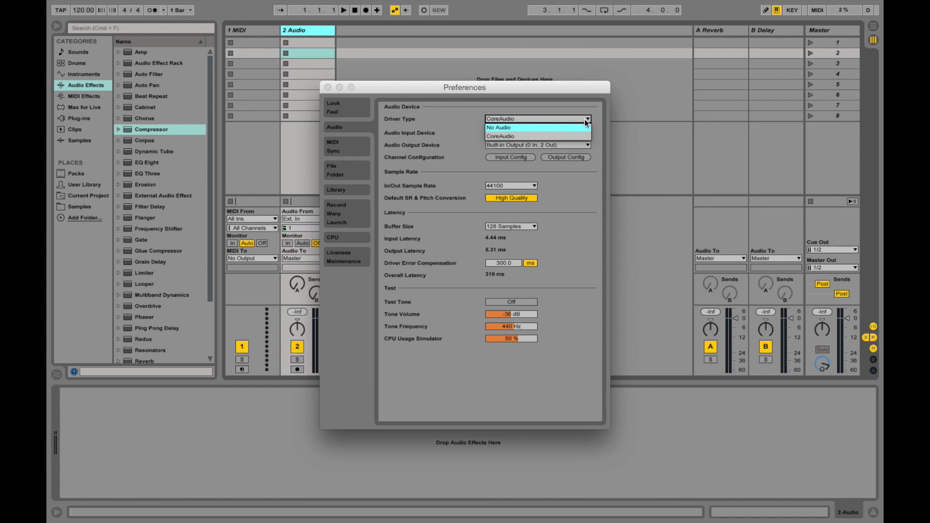
{"action": "left_click", "coordinate": [588, 120]}
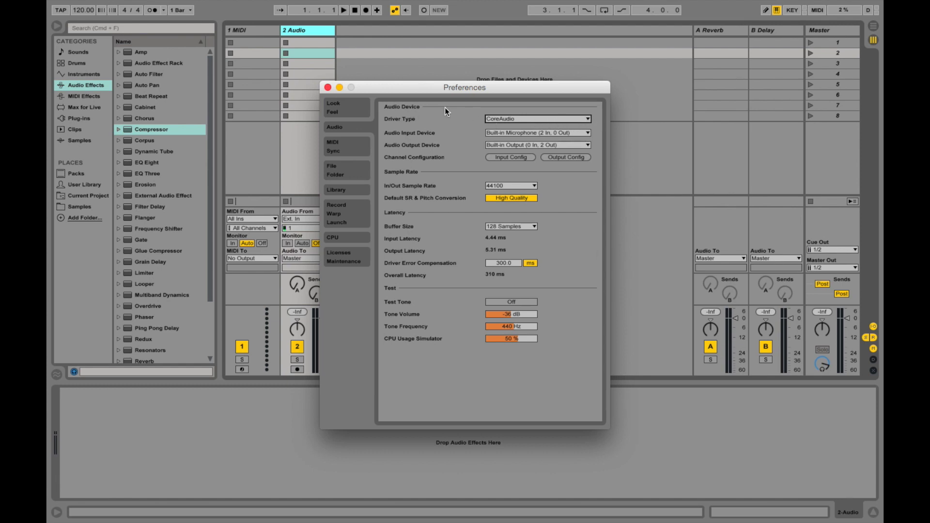
{"action": "left_click", "coordinate": [577, 132]}
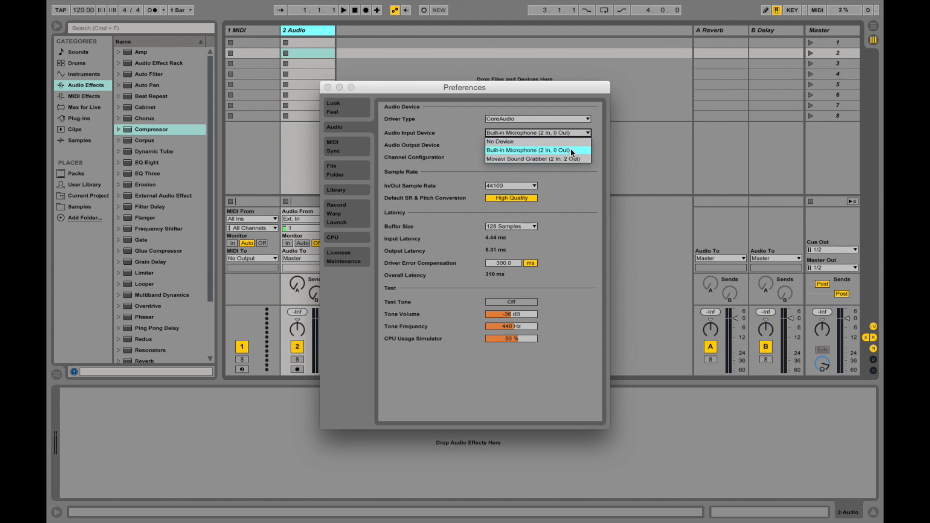
{"action": "left_click", "coordinate": [541, 150]}
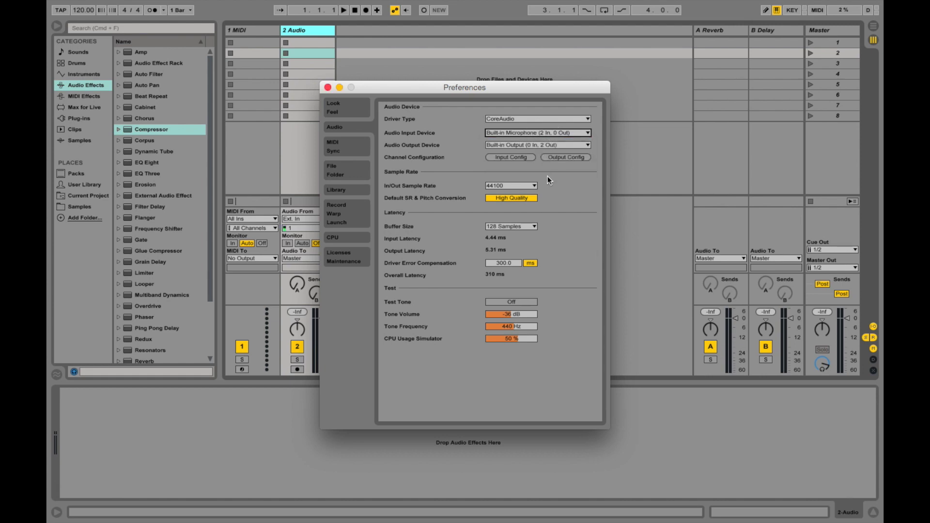
Review the available In/Out Sample Rate options, keep 44100, and close Preferences
{"action": "left_click", "coordinate": [533, 187]}
{"action": "left_click", "coordinate": [533, 203]}
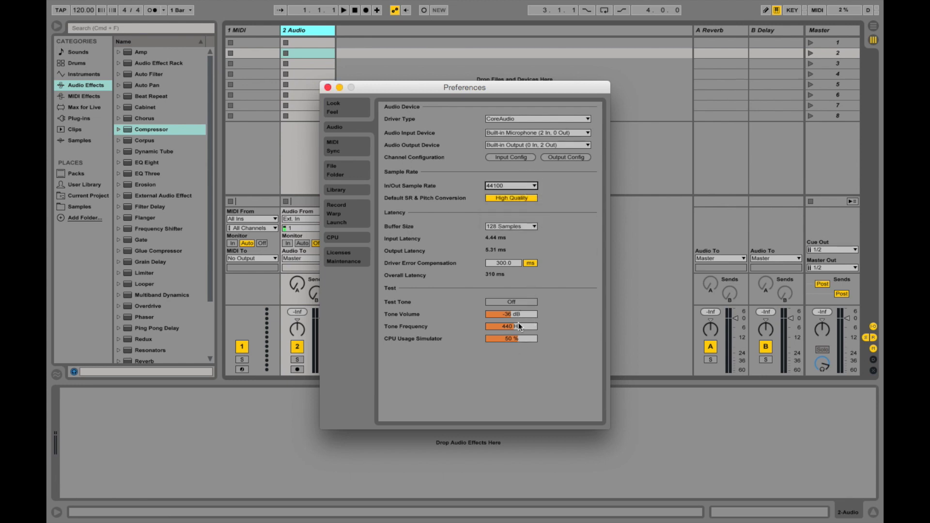
{"action": "left_click", "coordinate": [563, 220]}
{"action": "left_click", "coordinate": [534, 186]}
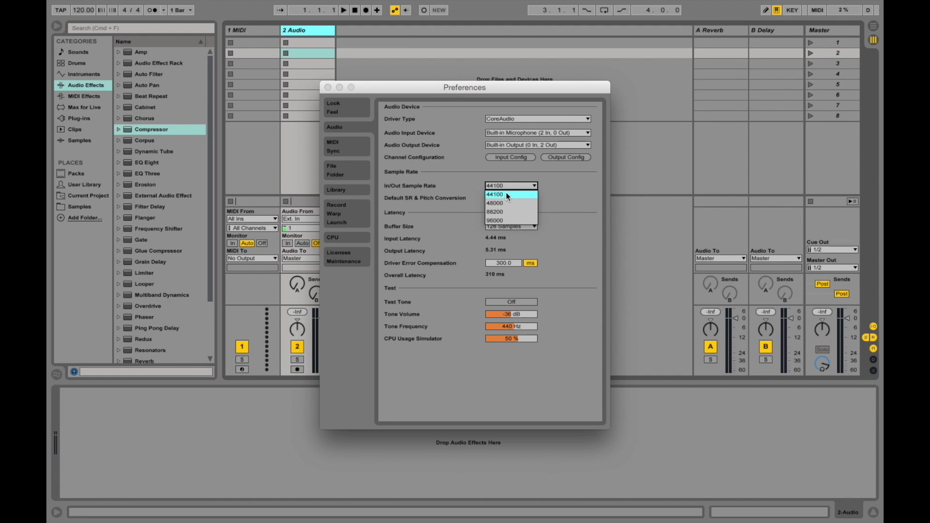
{"action": "left_click", "coordinate": [535, 186]}
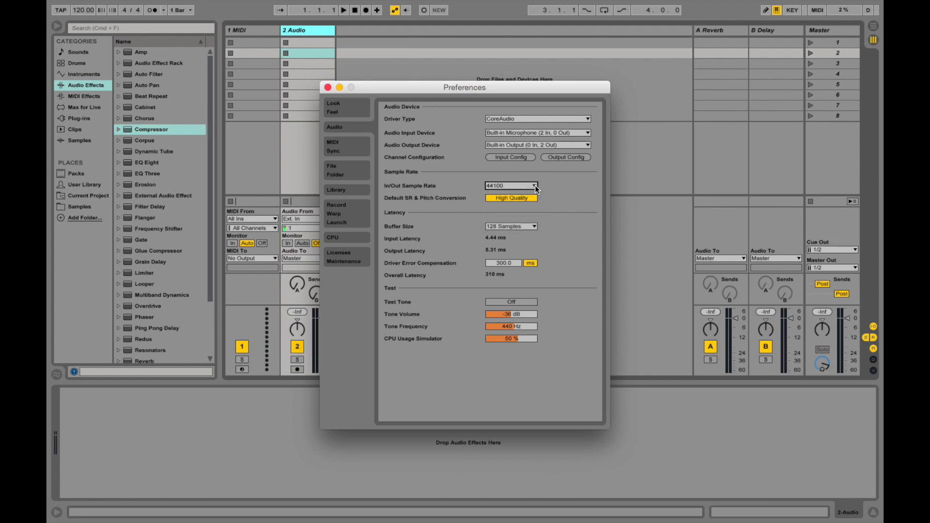
{"action": "left_click", "coordinate": [535, 186]}
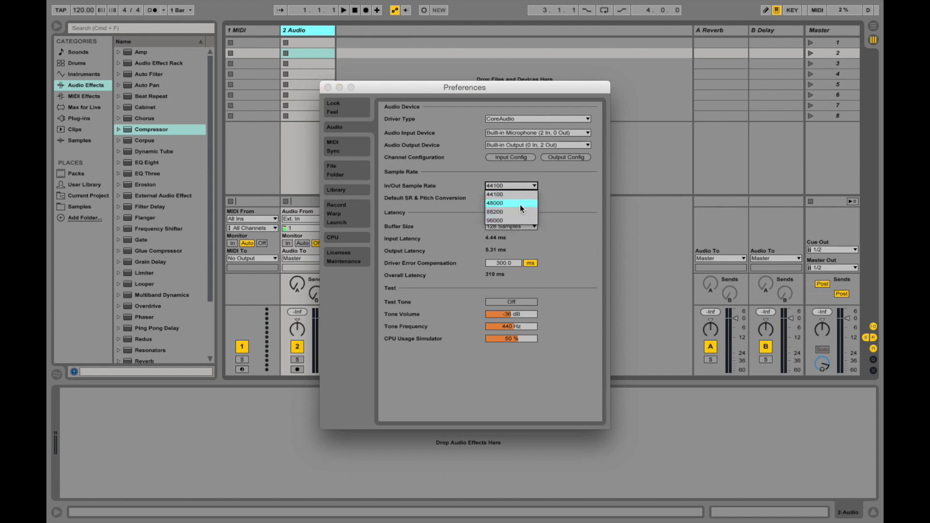
{"action": "left_click", "coordinate": [535, 185]}
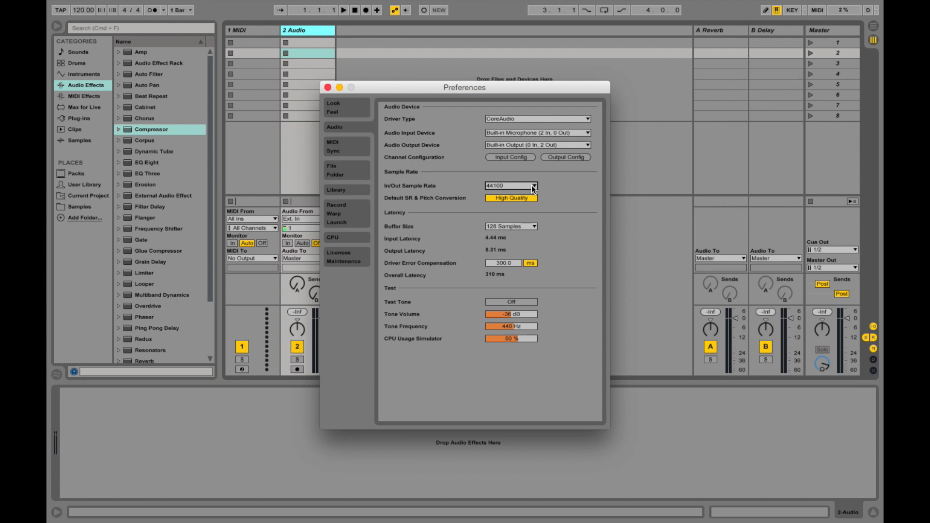
{"action": "left_click", "coordinate": [534, 186]}
{"action": "left_click", "coordinate": [536, 184]}
{"action": "left_click", "coordinate": [328, 87]}
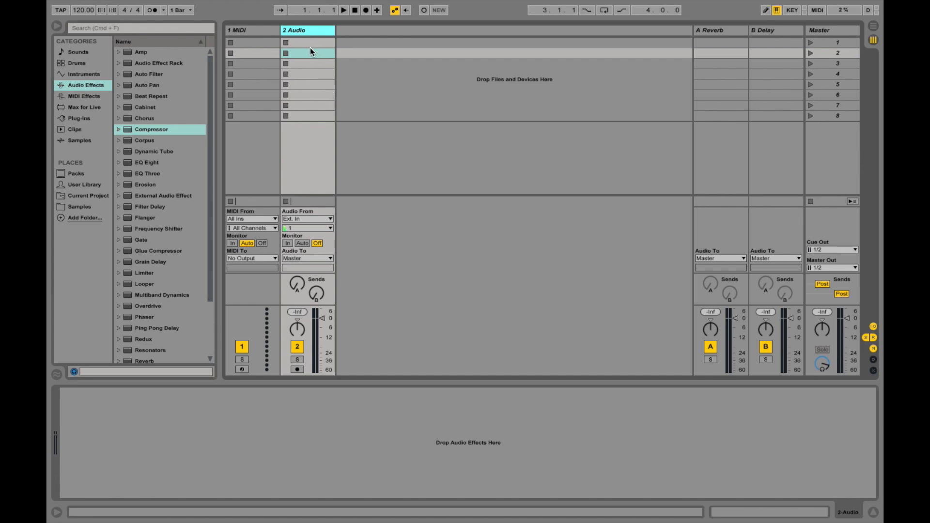
Select the audio track and switch its track activator off and back on
{"action": "left_click", "coordinate": [254, 31]}
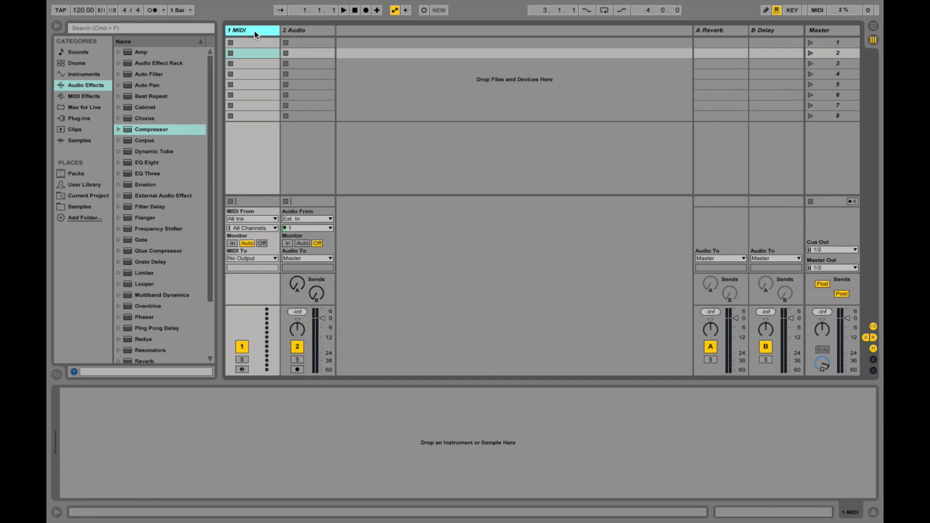
{"action": "left_click", "coordinate": [304, 33]}
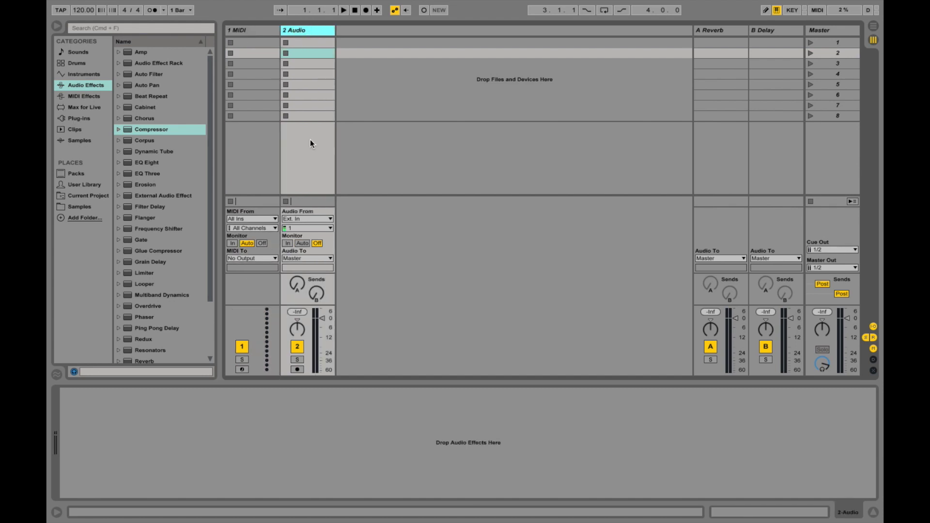
{"action": "left_click", "coordinate": [297, 346]}
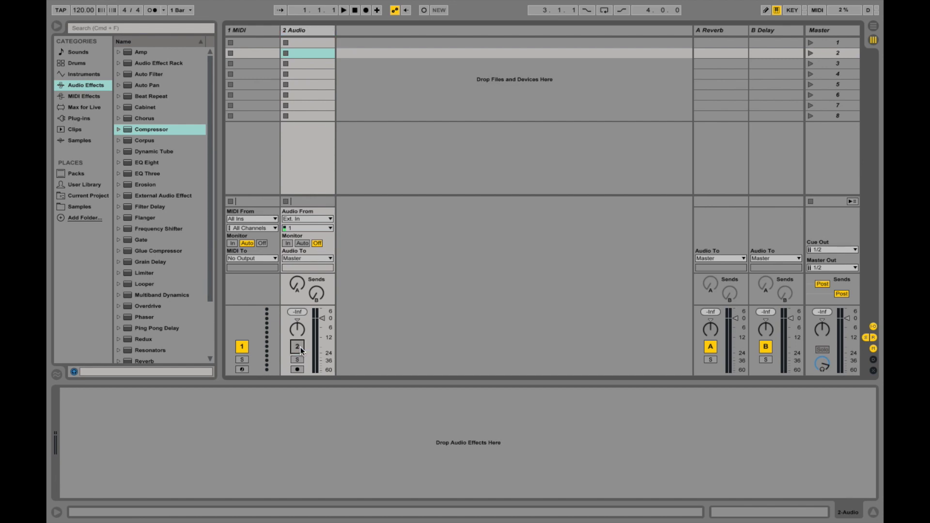
{"action": "left_click", "coordinate": [298, 347]}
Arm the audio track for recording, with monitoring set to In and input channel 1 as its source
{"action": "left_click", "coordinate": [299, 370]}
{"action": "left_click", "coordinate": [288, 244]}
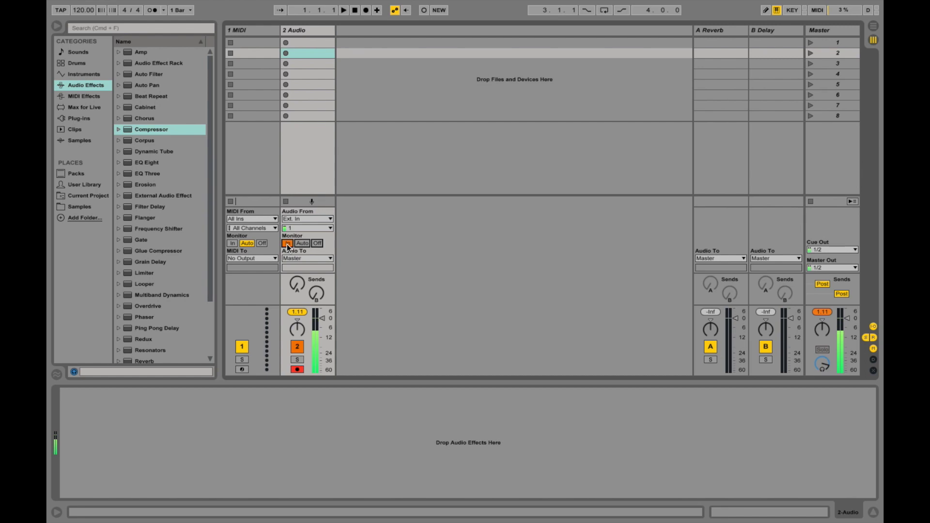
{"action": "left_click", "coordinate": [328, 229]}
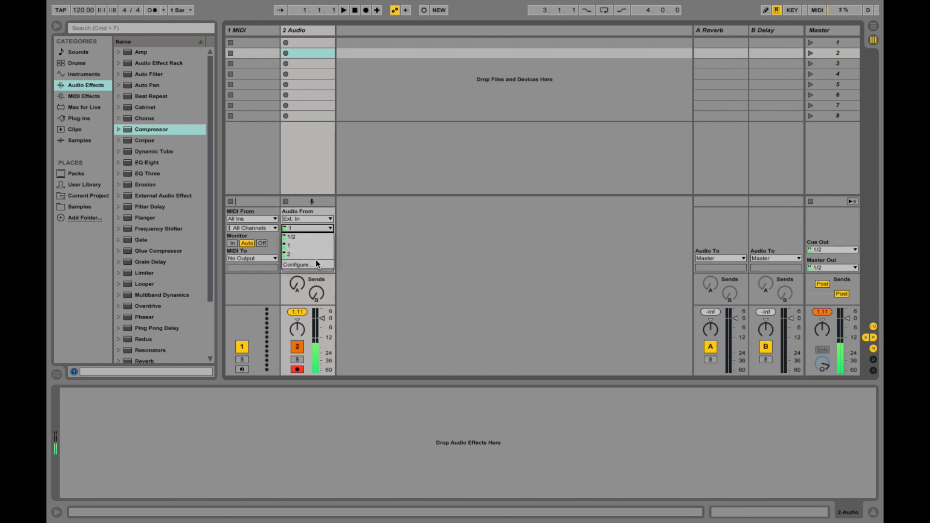
{"action": "left_click", "coordinate": [318, 245]}
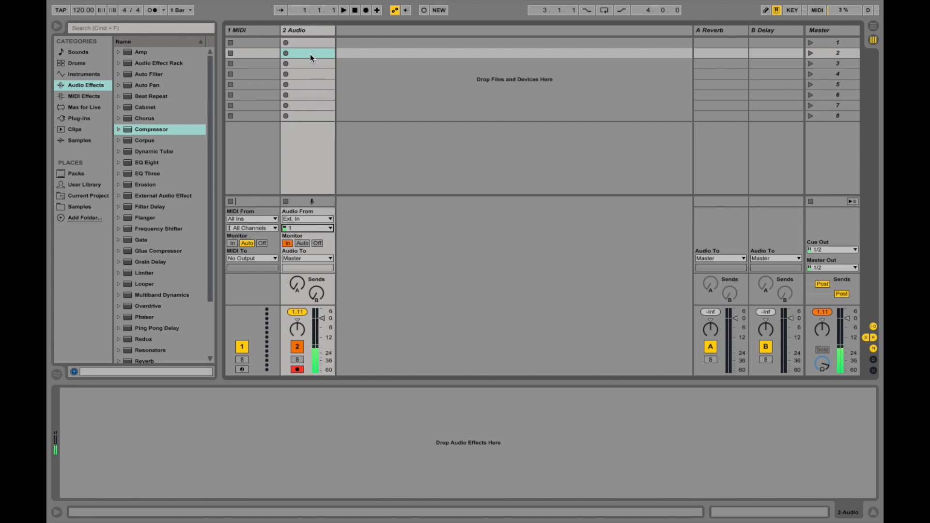
Record a short test clip into the first clip slot of the audio track and stop the transport
{"action": "left_click", "coordinate": [306, 41]}
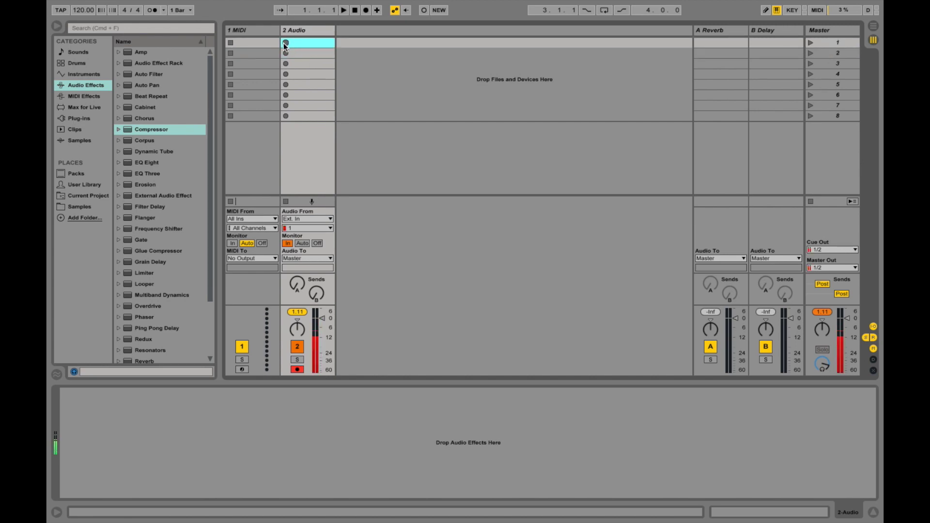
{"action": "left_click", "coordinate": [286, 42]}
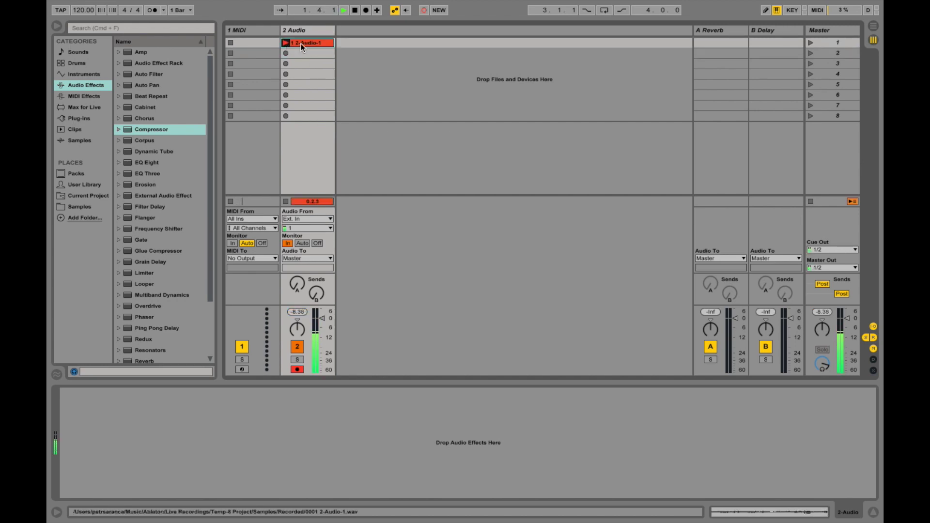
{"action": "key", "text": "space"}
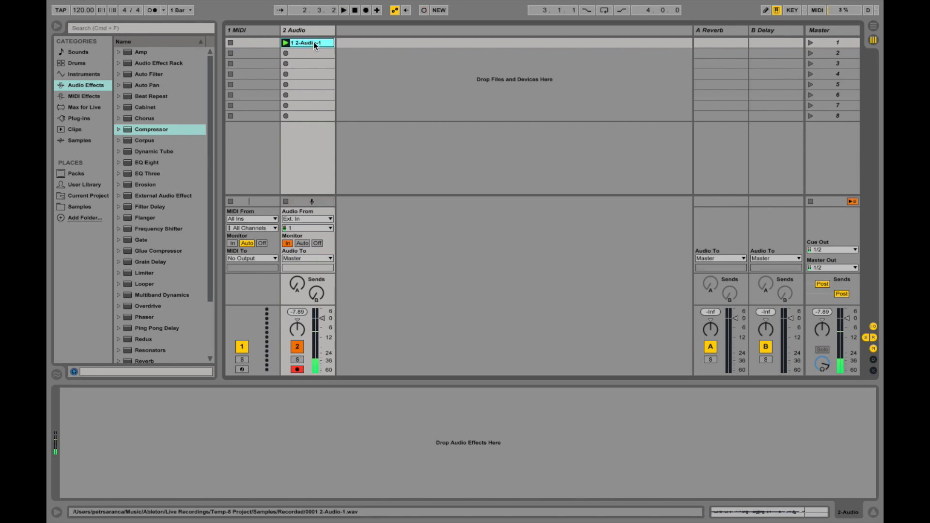
Show the recorded clip's waveform and delete the clip from its slot
{"action": "left_click", "coordinate": [319, 42]}
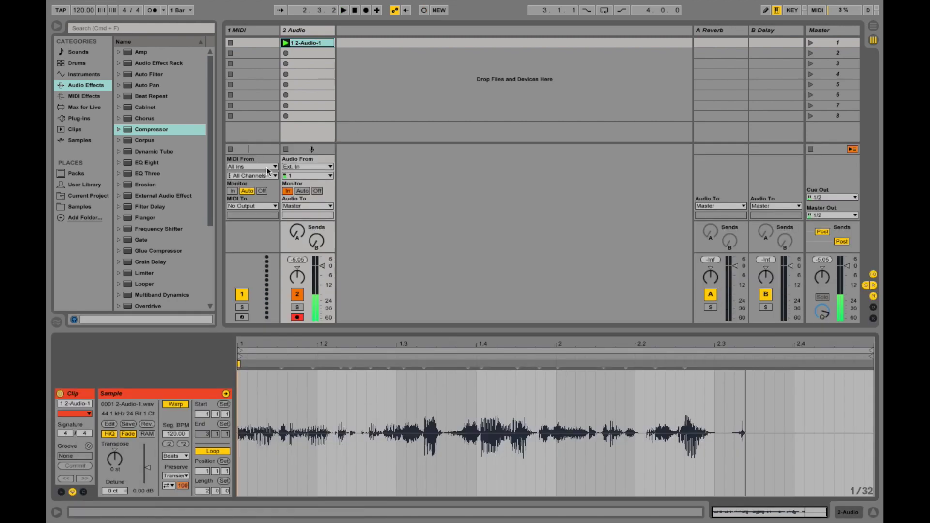
{"action": "right_click", "coordinate": [313, 42]}
{"action": "left_click", "coordinate": [327, 49]}
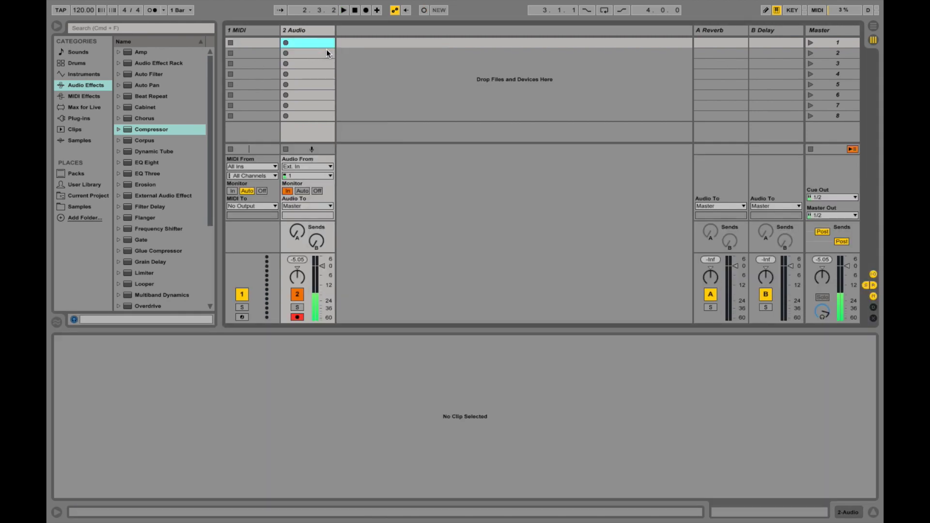
Switch to Arrangement View and record a short take on the armed audio track
{"action": "left_click", "coordinate": [874, 27]}
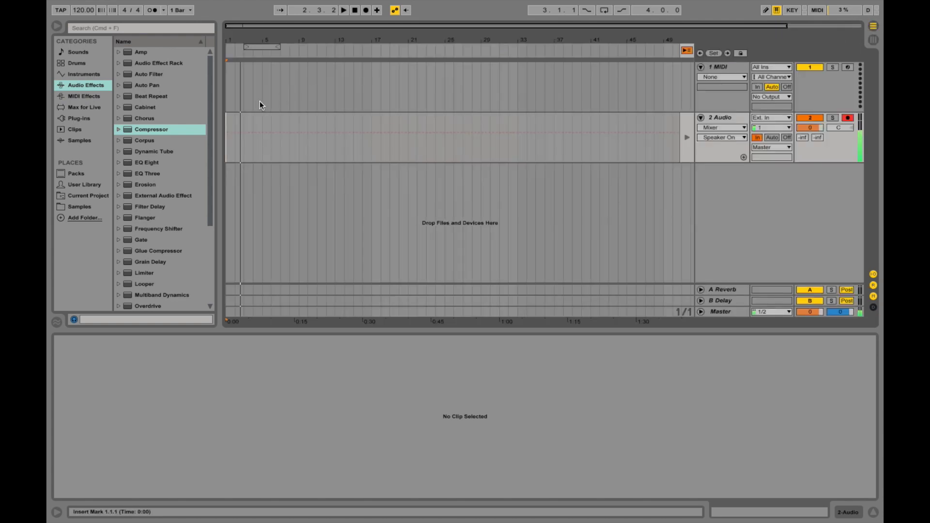
{"action": "left_click", "coordinate": [366, 9]}
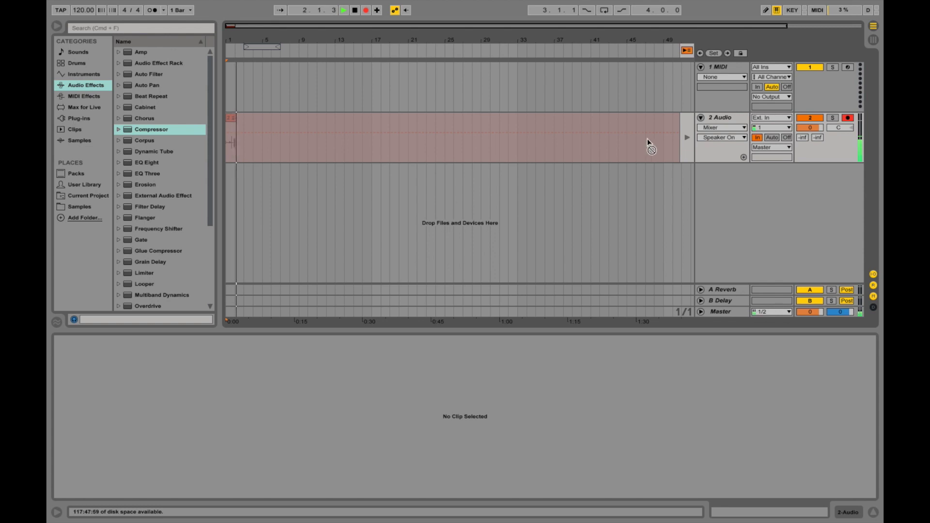
{"action": "left_click", "coordinate": [688, 138]}
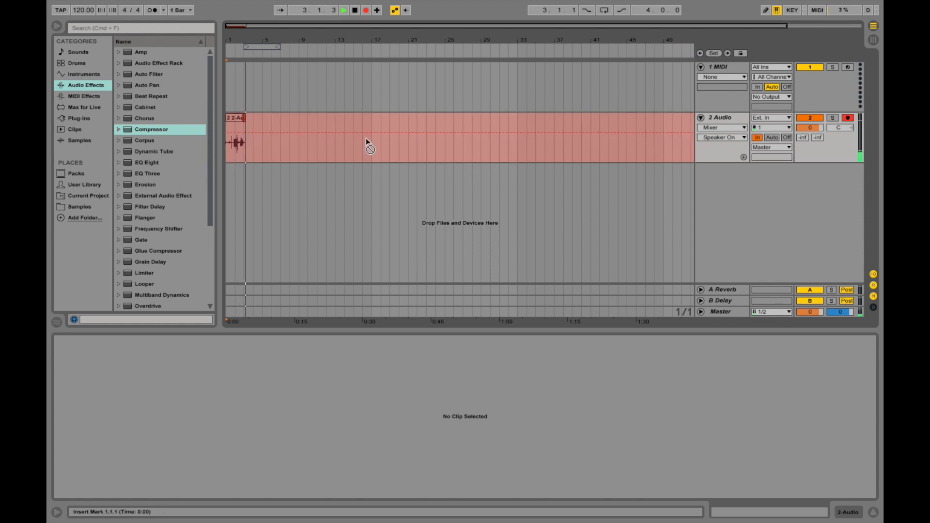
{"action": "key", "text": "space"}
Cut the first part of the recorded arrangement clip, paste it further along the audio track, and return to Session View
{"action": "right_click", "coordinate": [237, 121]}
{"action": "left_click", "coordinate": [250, 126]}
{"action": "left_click", "coordinate": [248, 118]}
{"action": "right_click", "coordinate": [251, 121]}
{"action": "left_click", "coordinate": [265, 124]}
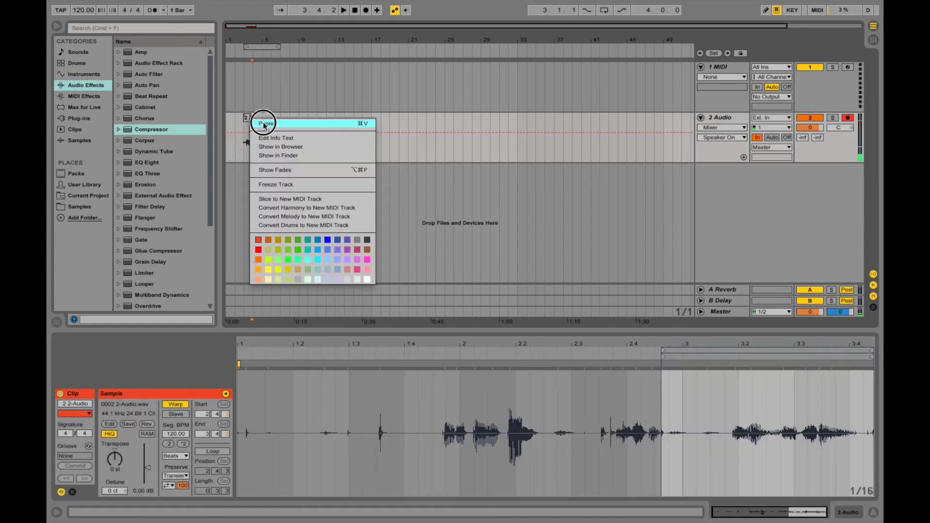
{"action": "left_click", "coordinate": [873, 39]}
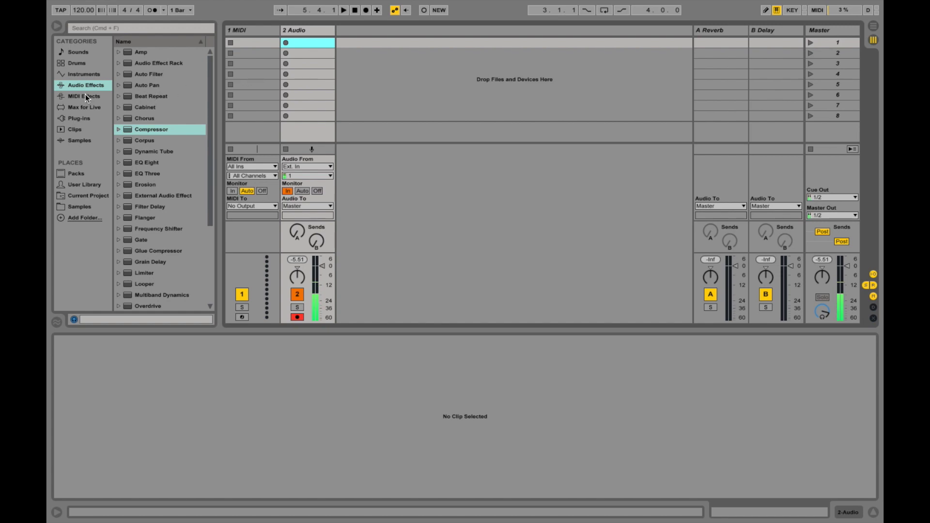
Find the Utility audio effect with the search "uti", add it to the audio track, and set its Width to 0%
{"action": "left_click", "coordinate": [132, 29]}
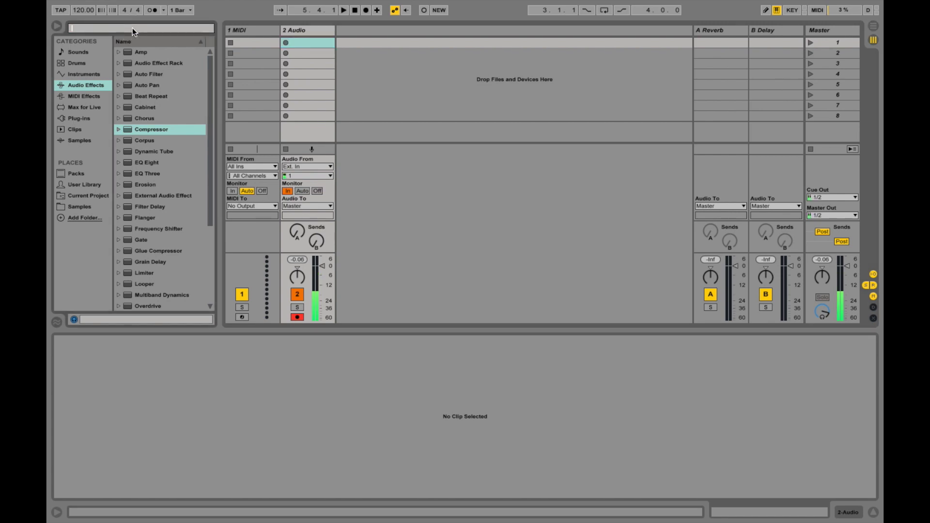
{"action": "type", "text": "uti"}
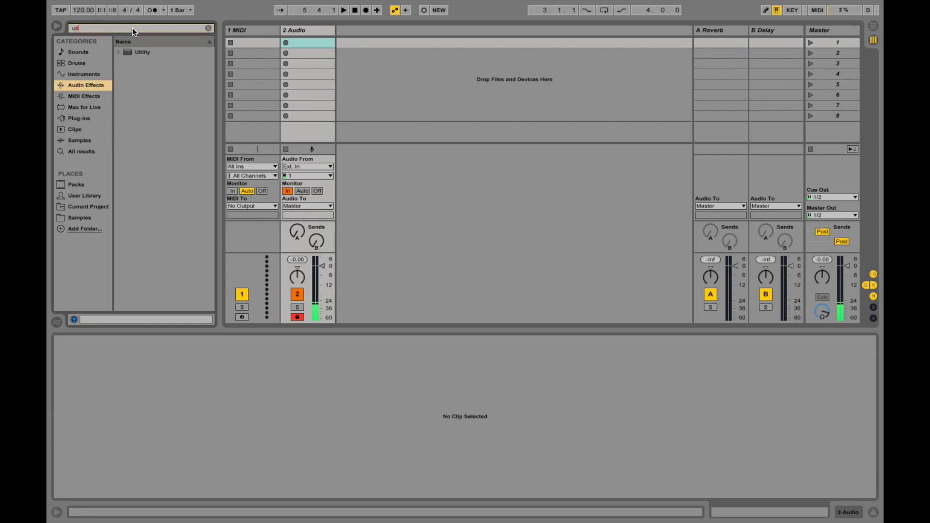
{"action": "double_click", "coordinate": [139, 52]}
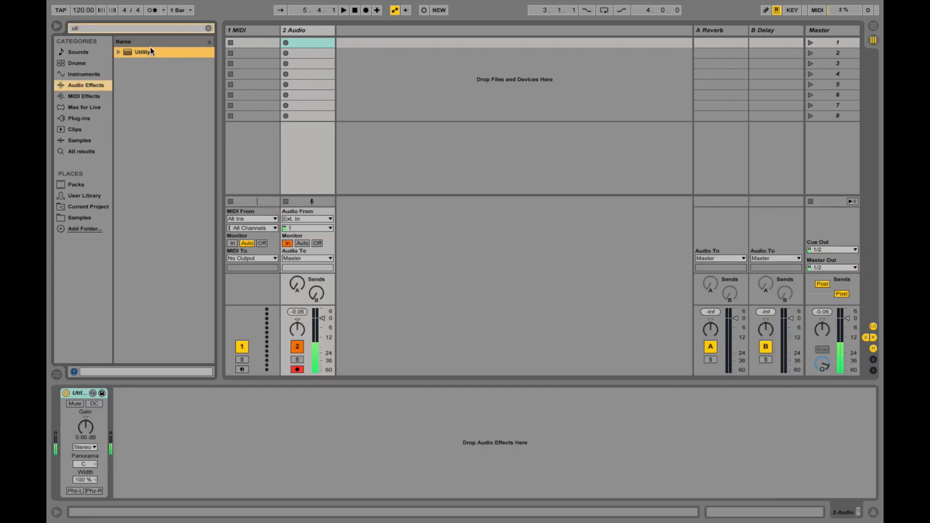
{"action": "left_click_drag", "start_coordinate": [86, 480], "coordinate": [85, 504]}
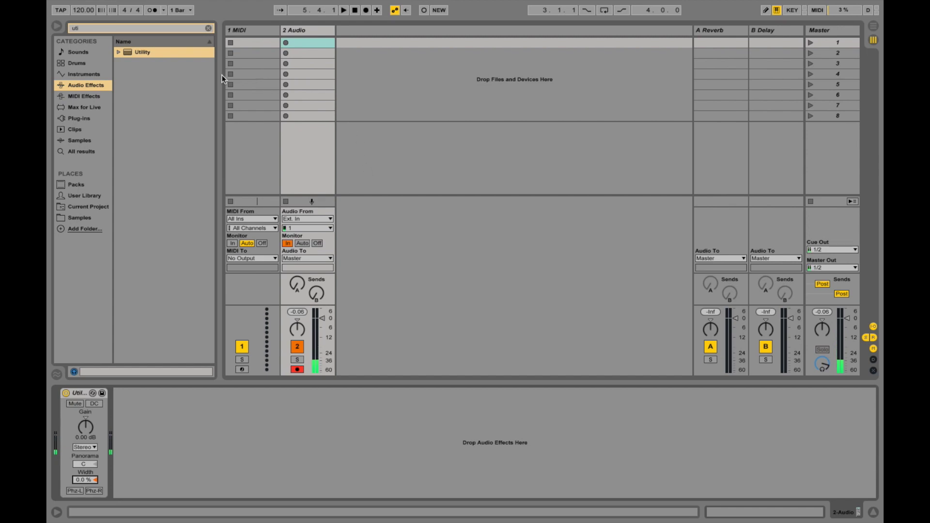
Clear the browser search and load the Amp preset Bass Roundup.adv onto the audio track
{"action": "left_click", "coordinate": [209, 28]}
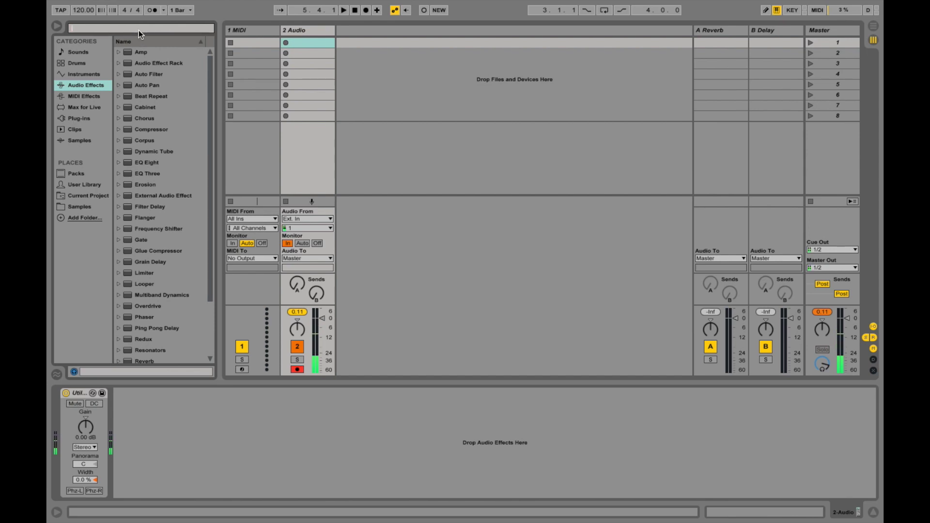
{"action": "left_click", "coordinate": [119, 52]}
{"action": "left_click", "coordinate": [119, 52]}
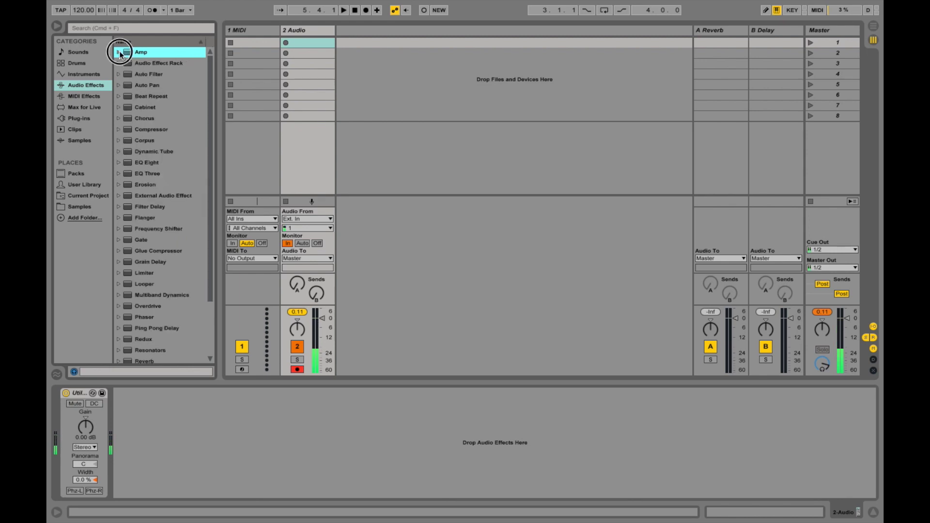
{"action": "left_click", "coordinate": [120, 52]}
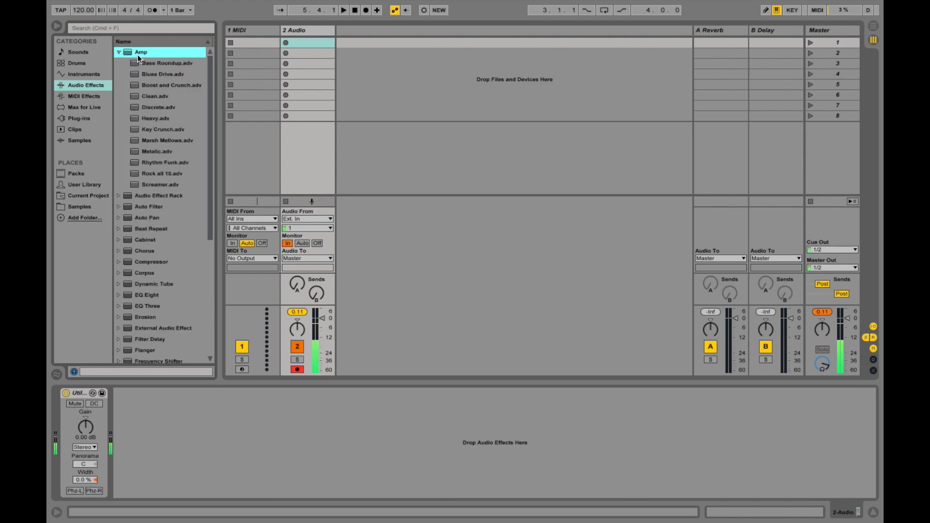
{"action": "double_click", "coordinate": [164, 63]}
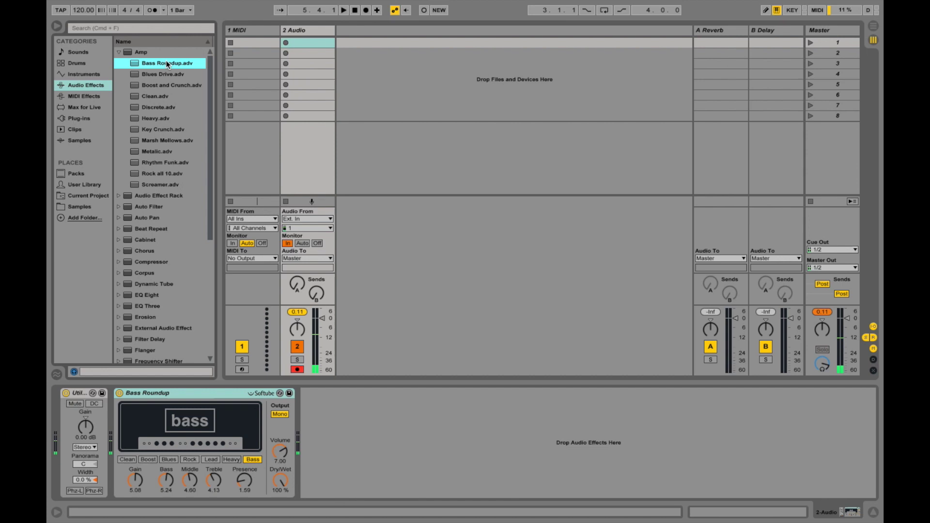
Audition the amp's Heavy, Rock, Blues, Boost and Clean models, and go back to the Bass model
{"action": "left_click", "coordinate": [232, 460]}
{"action": "left_click", "coordinate": [189, 459]}
{"action": "left_click", "coordinate": [168, 460]}
{"action": "left_click", "coordinate": [148, 459]}
{"action": "left_click", "coordinate": [127, 459]}
{"action": "left_click", "coordinate": [148, 459]}
{"action": "left_click", "coordinate": [172, 460]}
{"action": "left_click", "coordinate": [190, 459]}
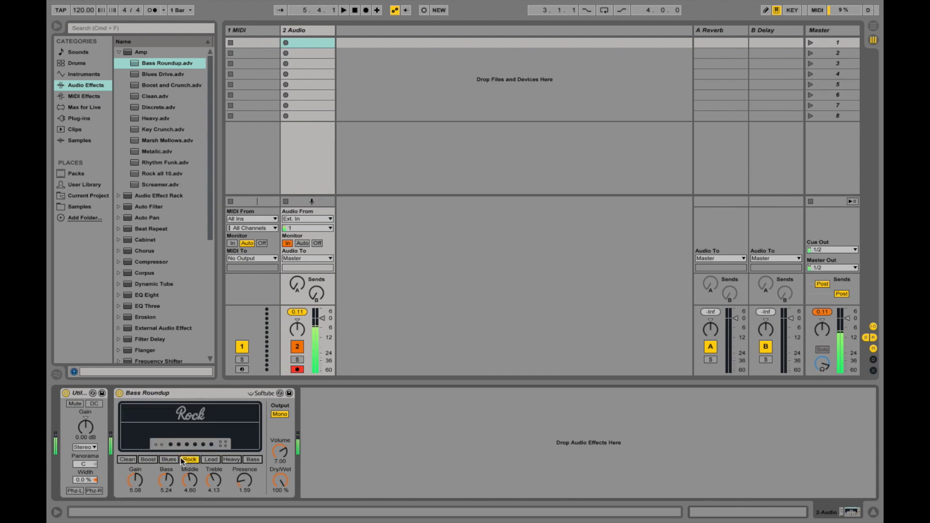
{"action": "left_click", "coordinate": [171, 460]}
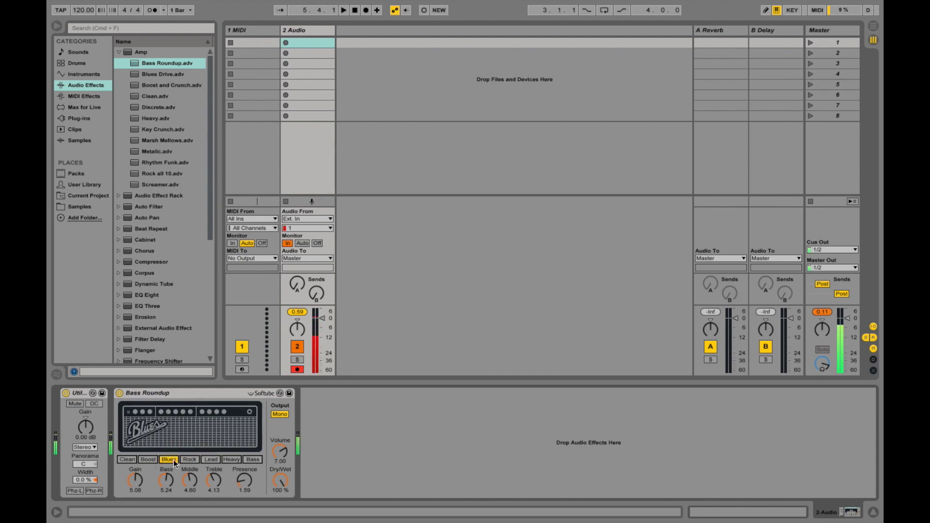
{"action": "left_click", "coordinate": [254, 460]}
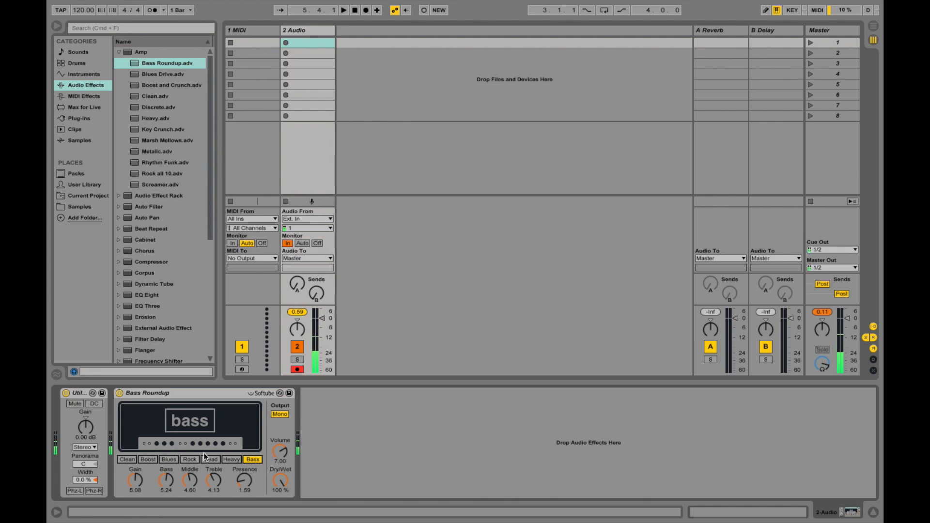
{"action": "left_click", "coordinate": [128, 459]}
{"action": "left_click", "coordinate": [252, 460]}
Set the amp's Bass to 4.05, Middle to 5.08 and Volume to 5.08, and compare the sound with the device bypassed
{"action": "left_click_drag", "start_coordinate": [165, 480], "coordinate": [194, 475]}
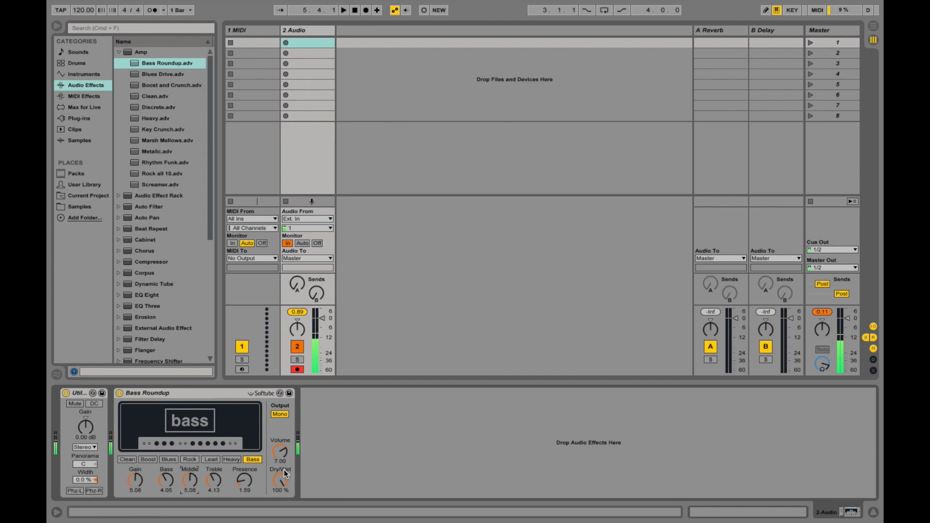
{"action": "mouse_move", "coordinate": [283, 478]}
{"action": "left_mouse_down"}
{"action": "mouse_move", "coordinate": [283, 522]}
{"action": "mouse_move", "coordinate": [281, 486]}
{"action": "left_mouse_up"}
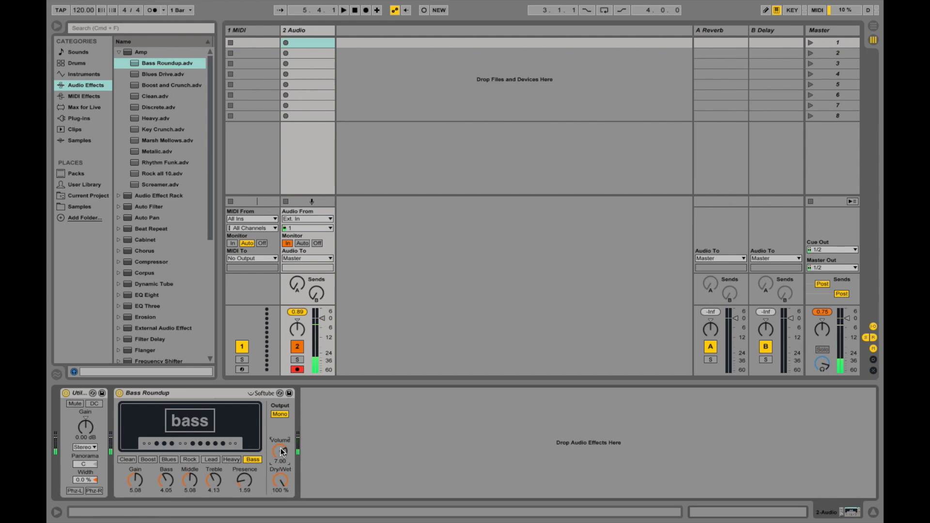
{"action": "left_click_drag", "start_coordinate": [282, 452], "coordinate": [282, 470]}
{"action": "left_click", "coordinate": [120, 393]}
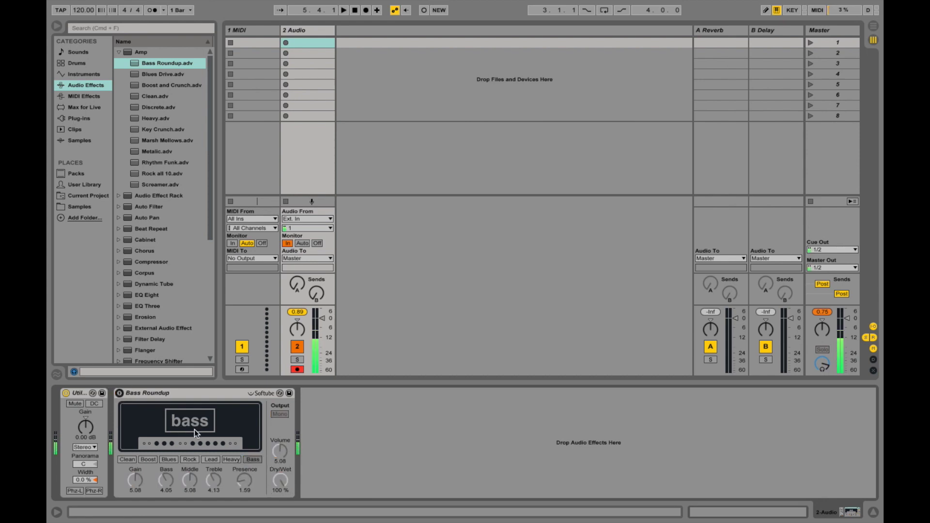
{"action": "left_click", "coordinate": [119, 393]}
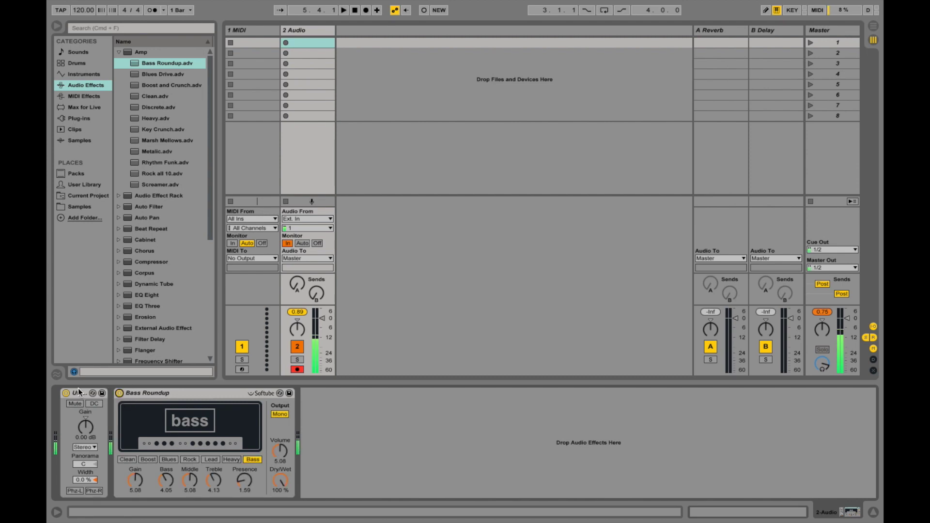
Try out the amp's Middle control and Mono output mode, and delete the Bass Roundup device from the audio track
{"action": "left_click_drag", "start_coordinate": [189, 479], "coordinate": [189, 471]}
{"action": "left_click", "coordinate": [280, 415]}
{"action": "left_click", "coordinate": [280, 415]}
{"action": "right_click", "coordinate": [205, 394]}
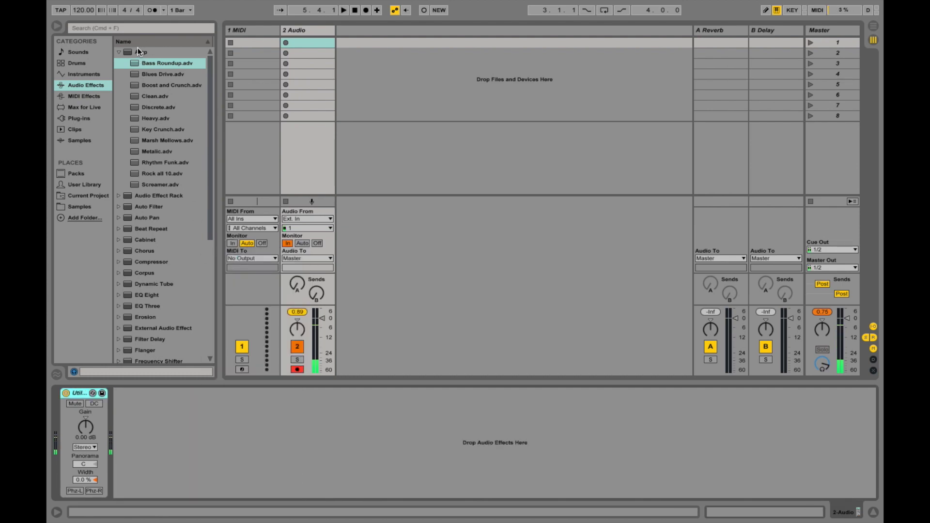
Collapse the Amp presets, search the audio effects for "eq", and add EQ Eight after Utility on the audio track
{"action": "left_click", "coordinate": [117, 52]}
{"action": "left_click", "coordinate": [124, 29]}
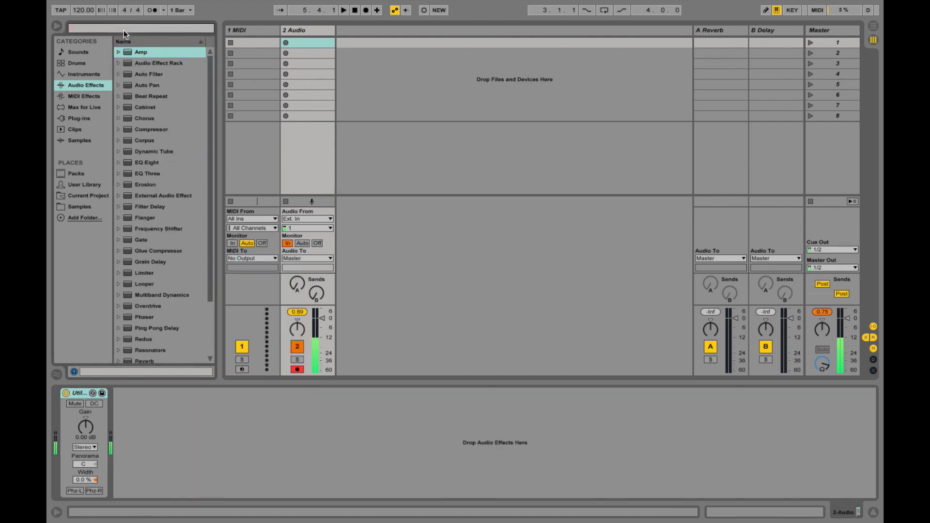
{"action": "type", "text": "eq"}
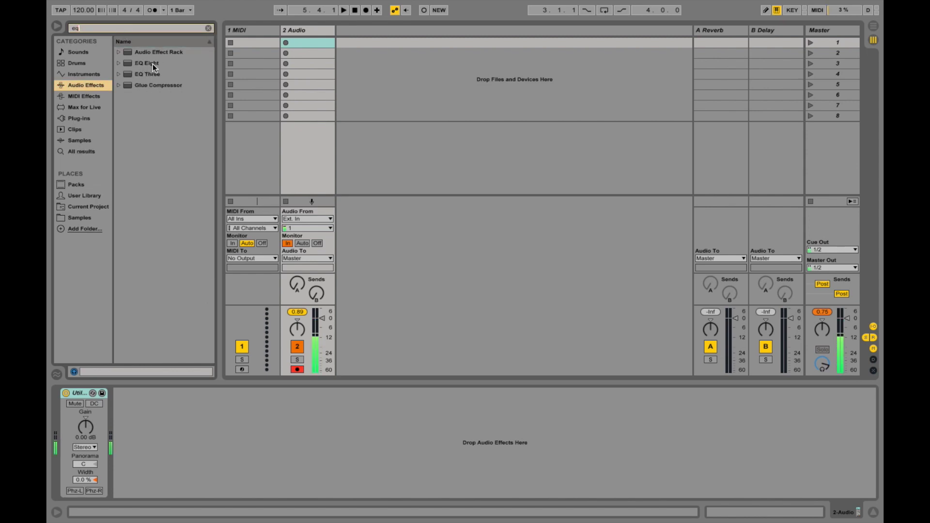
{"action": "double_click", "coordinate": [152, 64]}
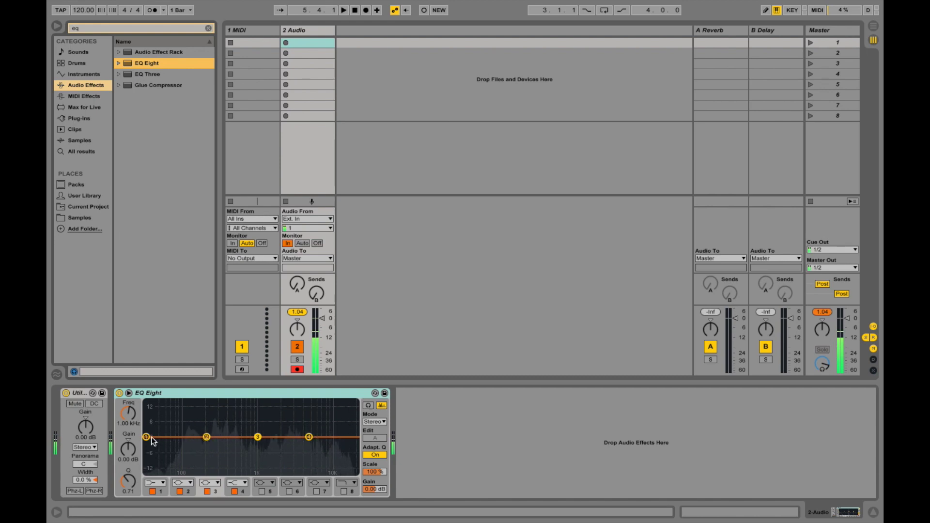
Try out EQ Eight's bands with boosted lows, mids and highs, and bring band 3 back to about 1.55 kHz and -0.12 dB
{"action": "left_click_drag", "start_coordinate": [148, 437], "coordinate": [183, 415]}
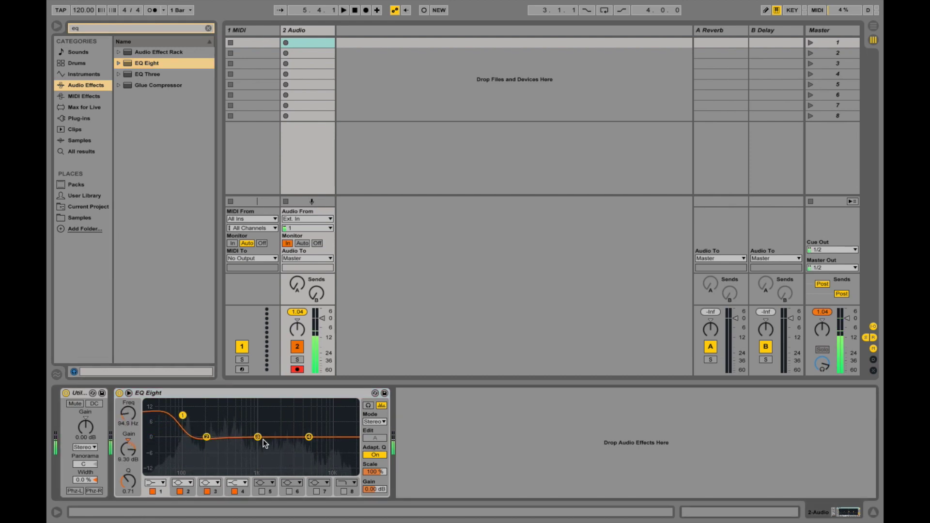
{"action": "left_click_drag", "start_coordinate": [258, 440], "coordinate": [260, 408]}
{"action": "left_click_drag", "start_coordinate": [312, 441], "coordinate": [311, 417]}
{"action": "left_click_drag", "start_coordinate": [207, 437], "coordinate": [159, 432]}
{"action": "left_click_drag", "start_coordinate": [252, 409], "coordinate": [272, 437]}
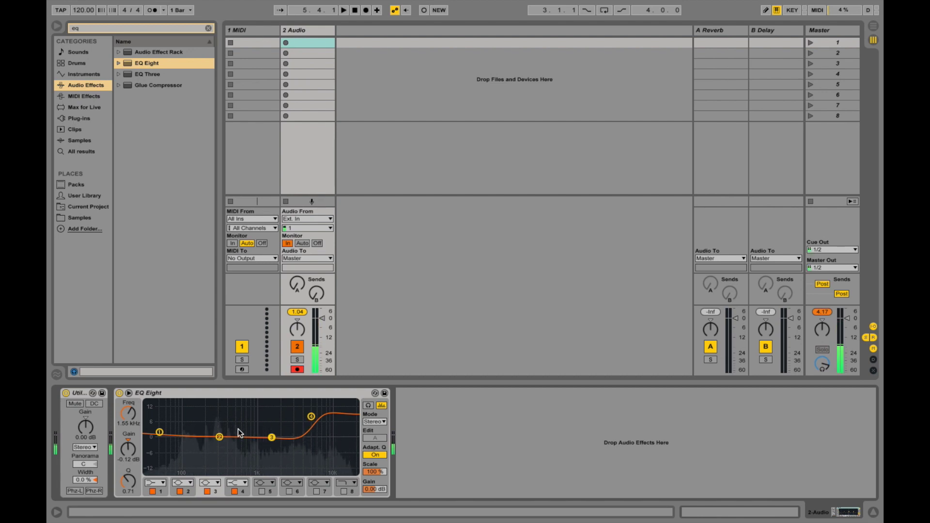
Shape EQ Eight with boosted lows, band 3 at about 1.58 kHz and 10.8 dB, and band 4 at about 5.59 kHz and 5.33 dB
{"action": "right_click", "coordinate": [194, 393]}
{"action": "left_click", "coordinate": [453, 418]}
{"action": "left_click_drag", "start_coordinate": [311, 417], "coordinate": [324, 432]}
{"action": "left_click_drag", "start_coordinate": [159, 433], "coordinate": [174, 415]}
{"action": "left_click_drag", "start_coordinate": [218, 437], "coordinate": [273, 411]}
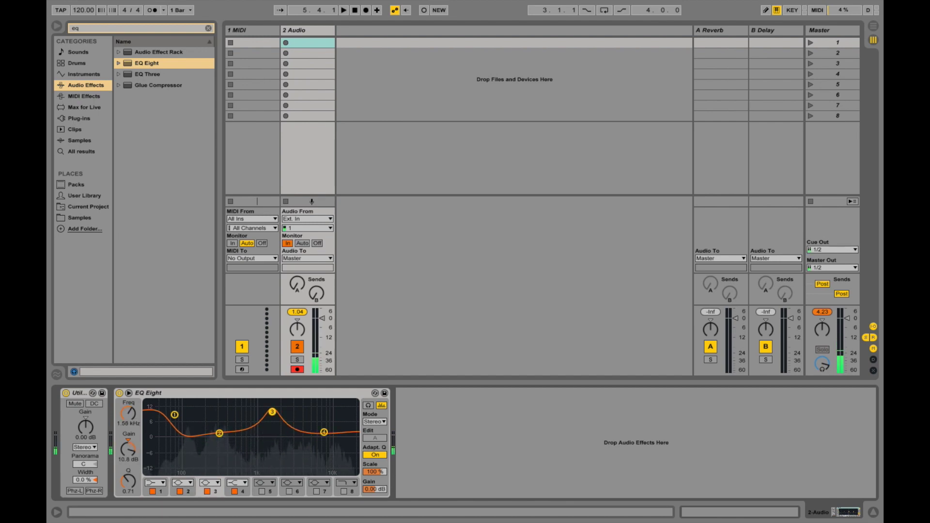
{"action": "left_click_drag", "start_coordinate": [325, 432], "coordinate": [312, 425]}
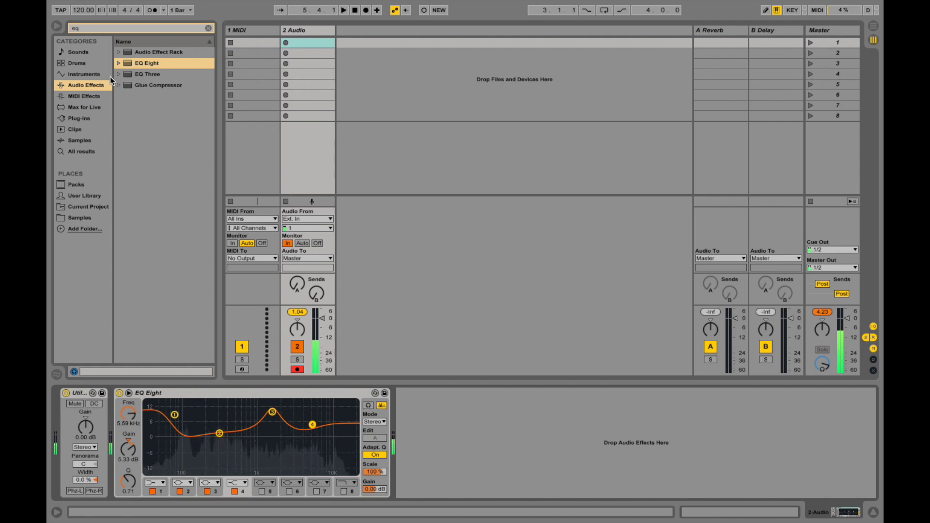
Replace the audio effects search with "com"
{"action": "left_click", "coordinate": [209, 28]}
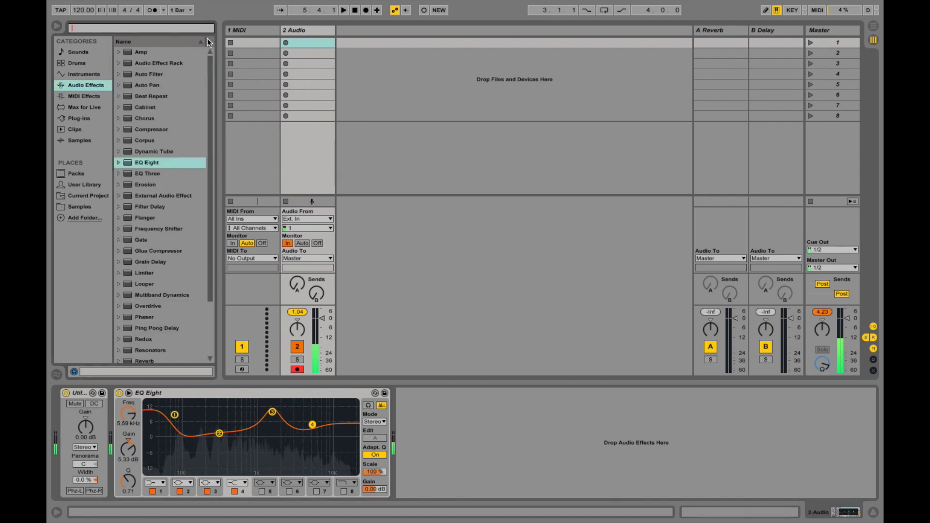
{"action": "left_click", "coordinate": [141, 28]}
{"action": "type", "text": "com"}
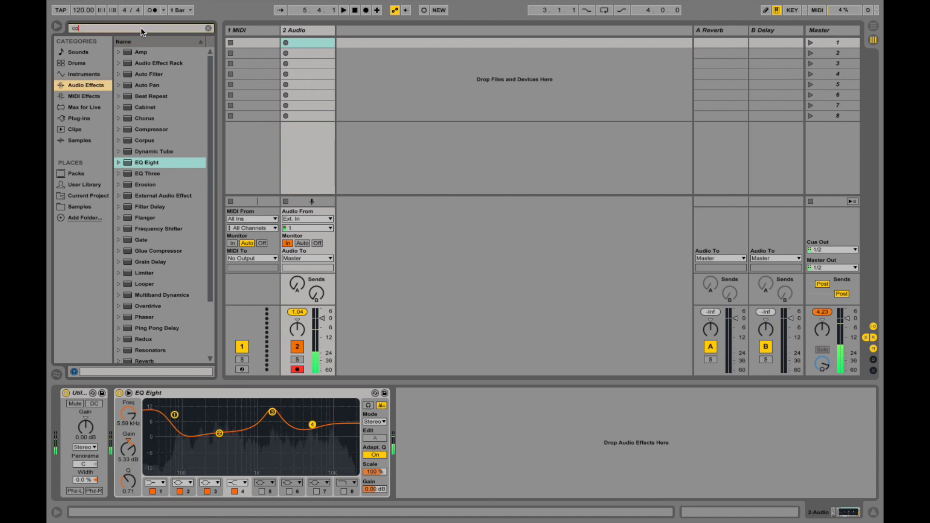
Add the default Compressor after EQ Eight and delete it from the audio track
{"action": "double_click", "coordinate": [152, 66]}
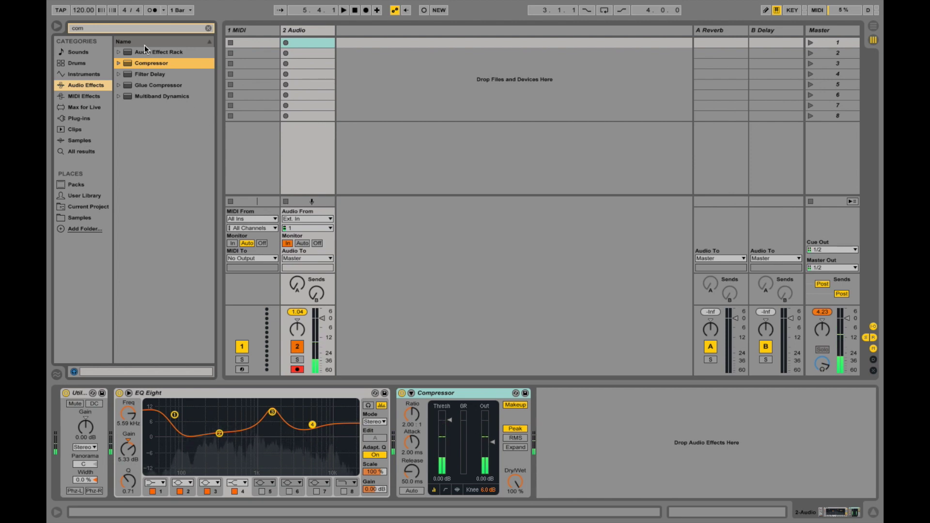
{"action": "left_click", "coordinate": [456, 394]}
{"action": "right_click", "coordinate": [455, 393]}
{"action": "left_click", "coordinate": [483, 396]}
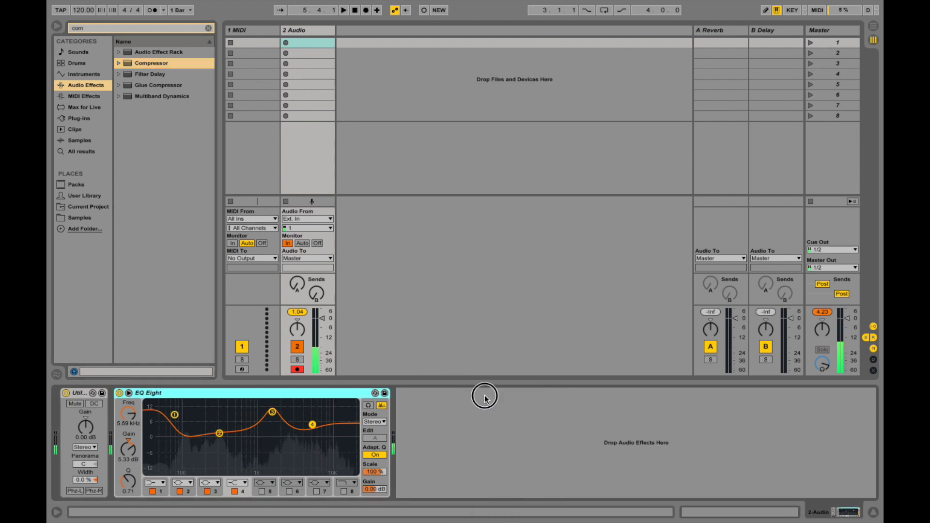
Expand the Compressor presets and add the Acoustic preset after EQ Eight on the audio track
{"action": "left_click", "coordinate": [118, 64]}
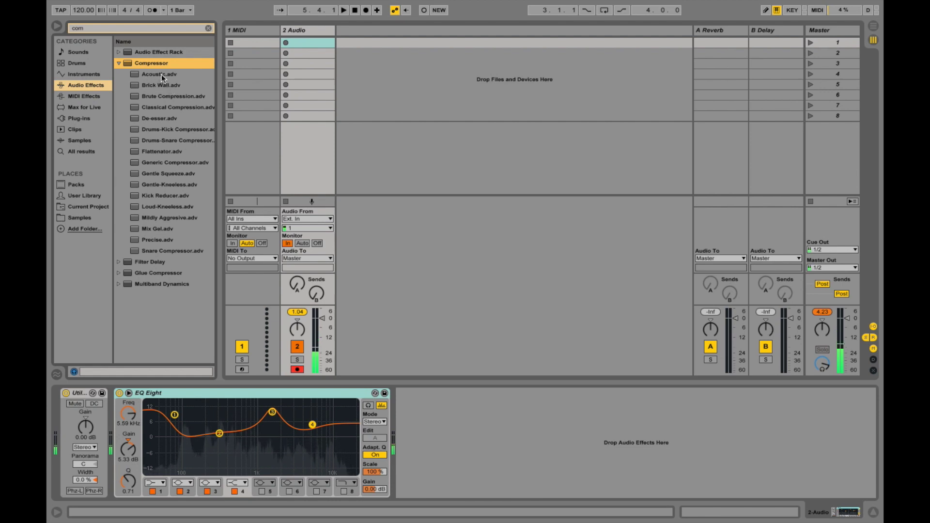
{"action": "double_click", "coordinate": [156, 75]}
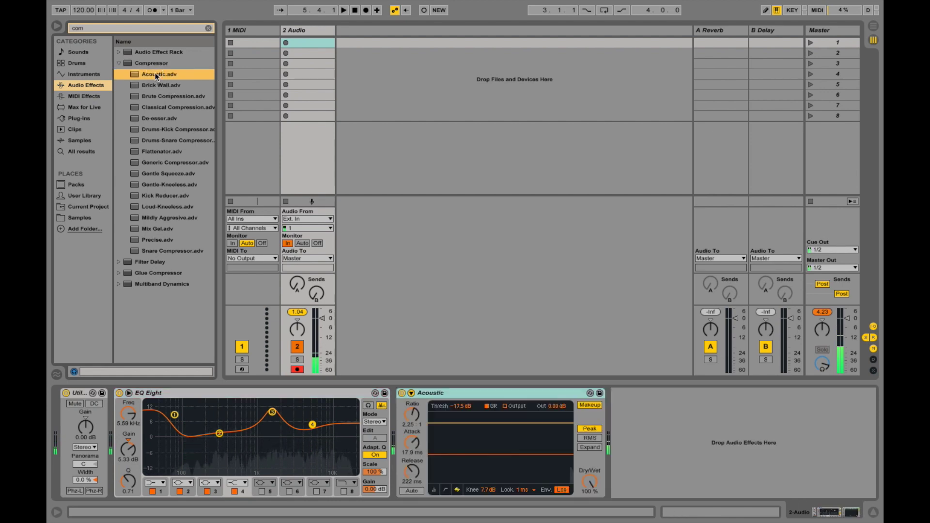
{"action": "left_click", "coordinate": [119, 64]}
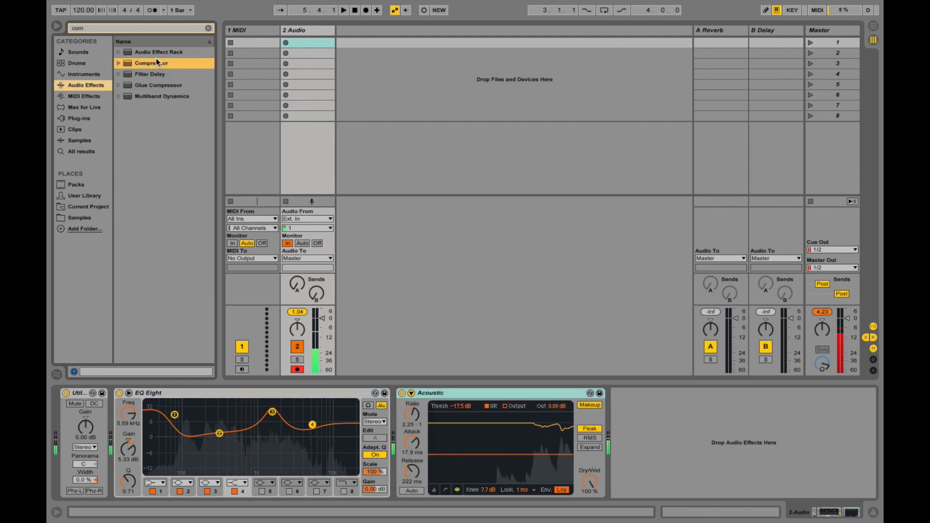
{"action": "left_click", "coordinate": [119, 63]}
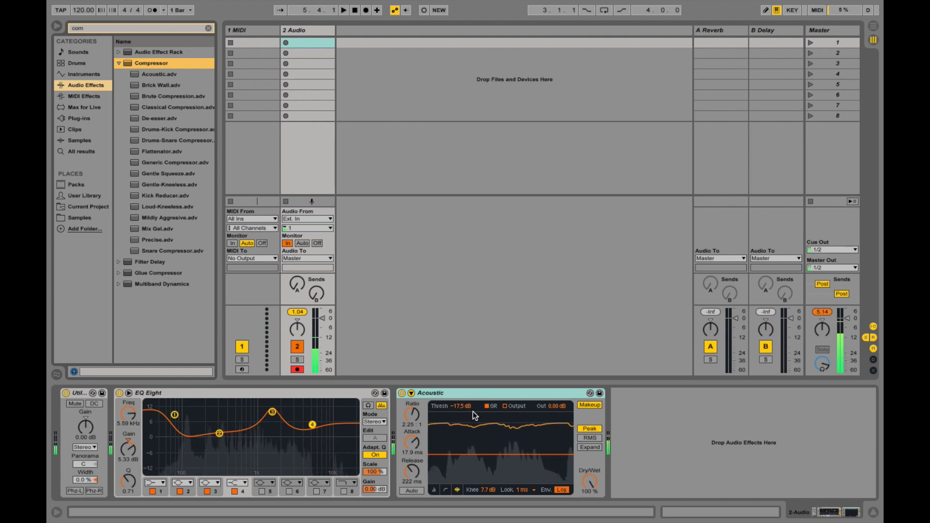
{"action": "left_click_drag", "start_coordinate": [591, 482], "coordinate": [591, 482]}
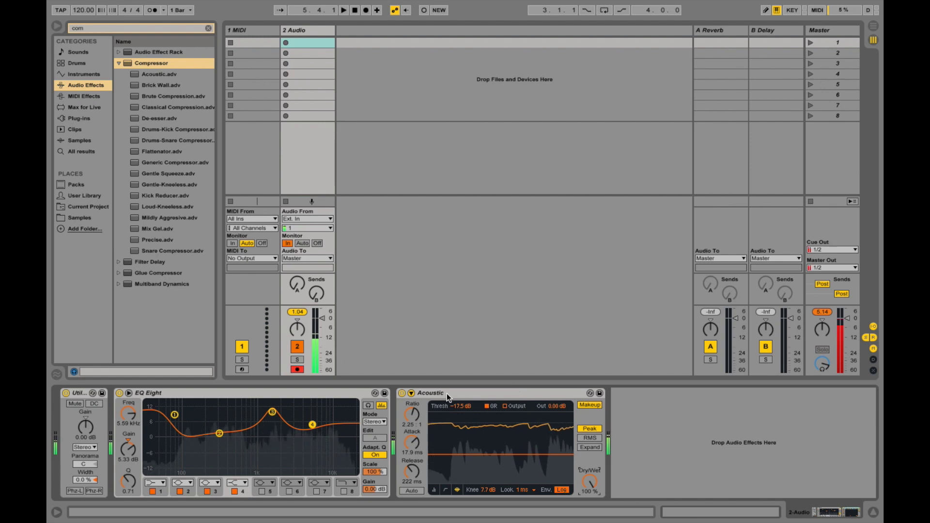
Collapse the Compressor presets, search the audio effects for "reve", and add Reverb after the Acoustic compressor
{"action": "left_click", "coordinate": [208, 28]}
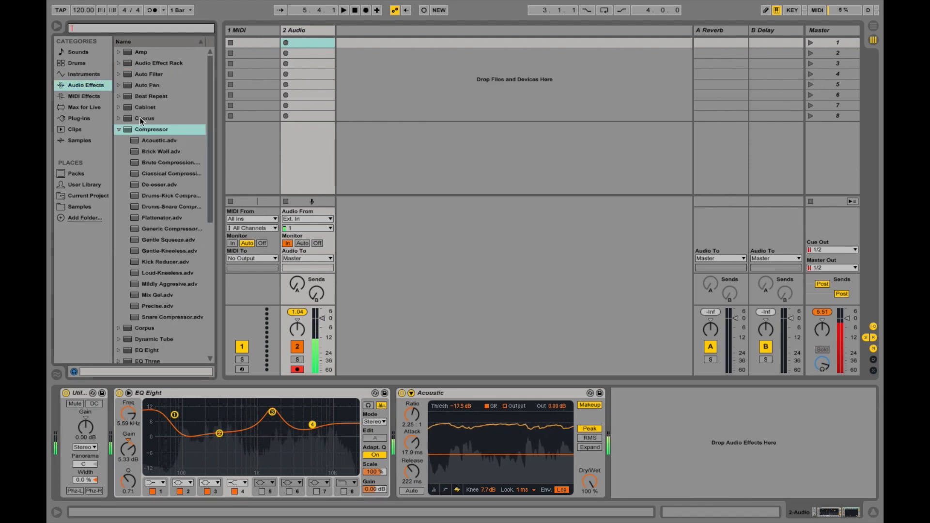
{"action": "left_click", "coordinate": [118, 129]}
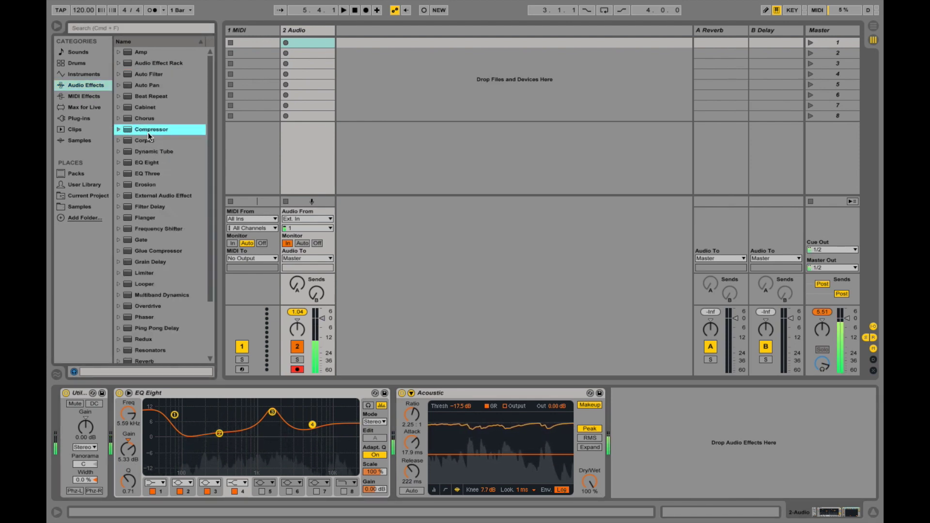
{"action": "scroll", "coordinate": [147, 132], "scroll_direction": "down", "scroll_amount": 3}
{"action": "scroll", "coordinate": [147, 132], "scroll_direction": "up", "scroll_amount": 3}
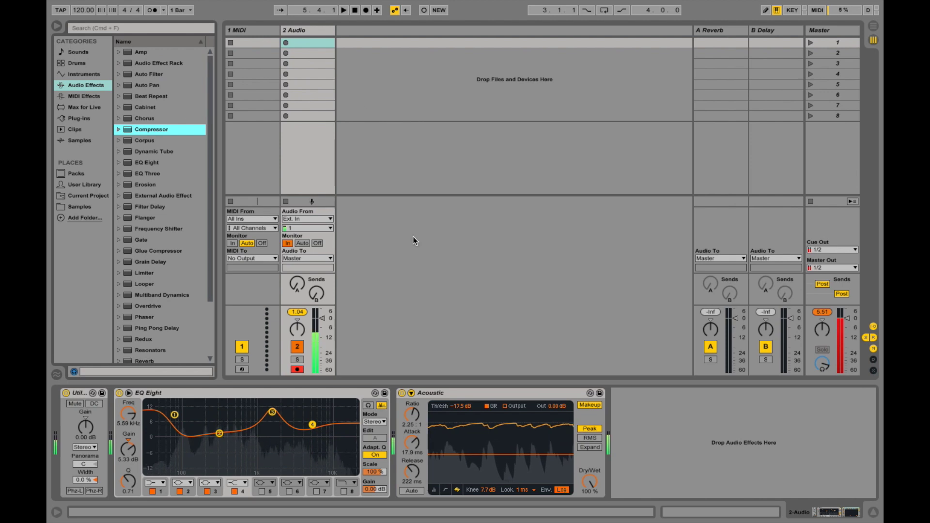
{"action": "left_click", "coordinate": [153, 28]}
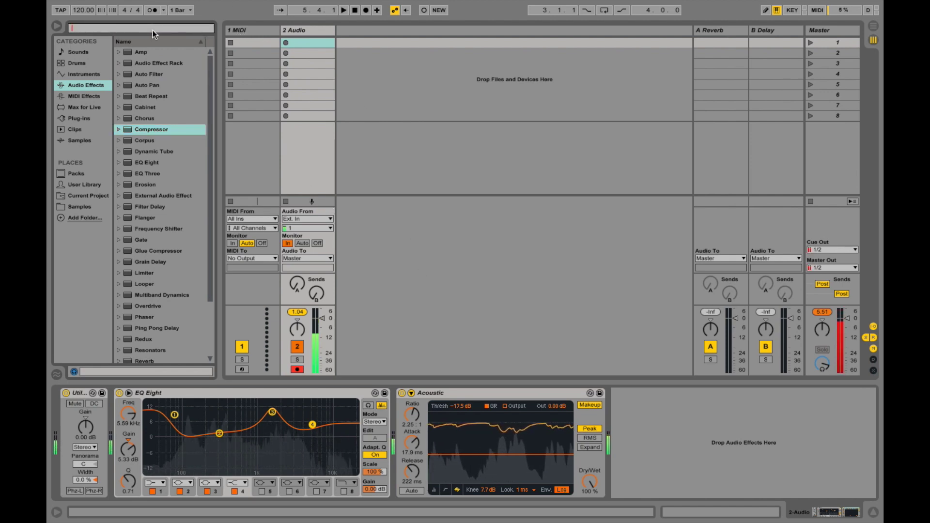
{"action": "type", "text": "reve"}
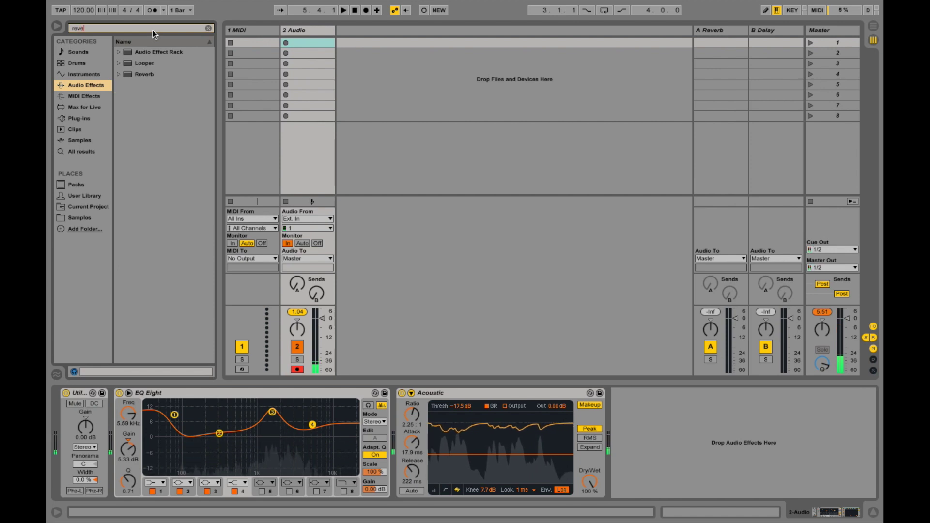
{"action": "double_click", "coordinate": [145, 74]}
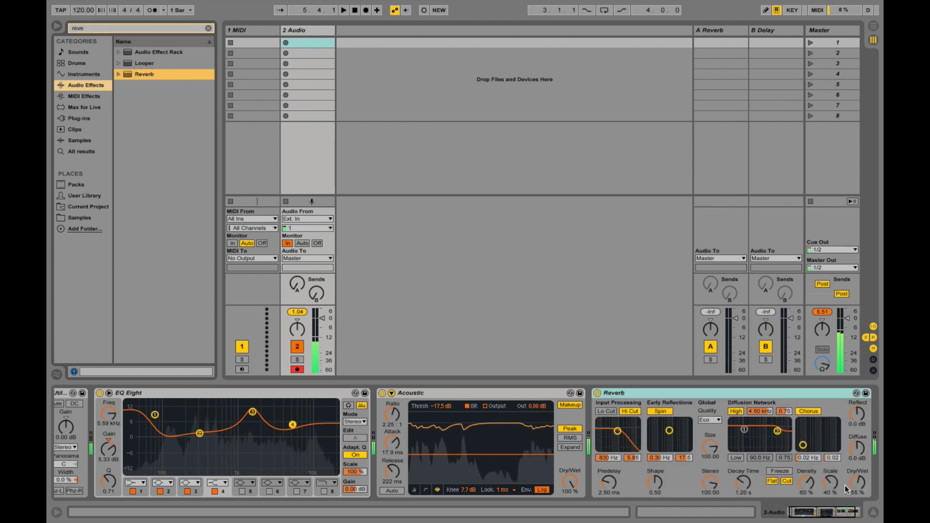
Set the Reverb's Dry/Wet to 52%, Decay Time to 3.62 s, Scale to 62%, Density to 48% and input filter to 2.12 kHz
{"action": "left_click", "coordinate": [842, 514]}
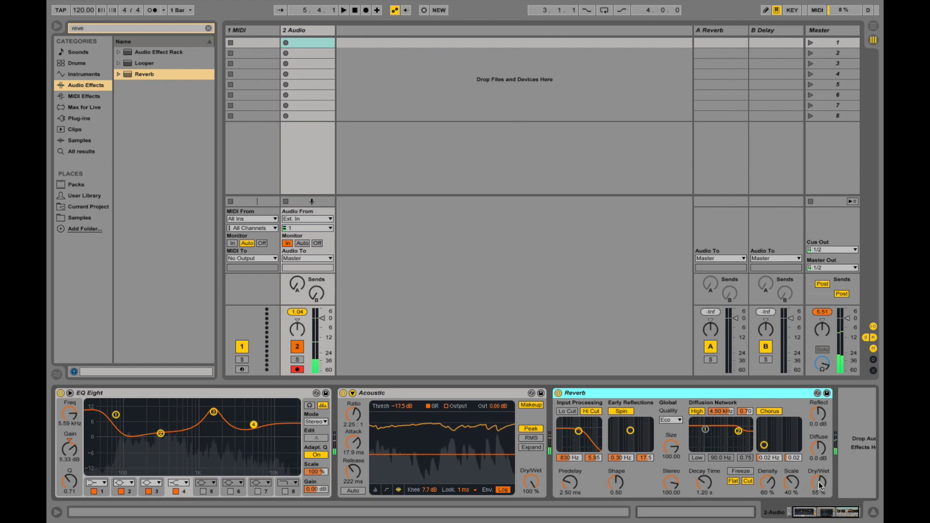
{"action": "left_click_drag", "start_coordinate": [819, 481], "coordinate": [819, 489]}
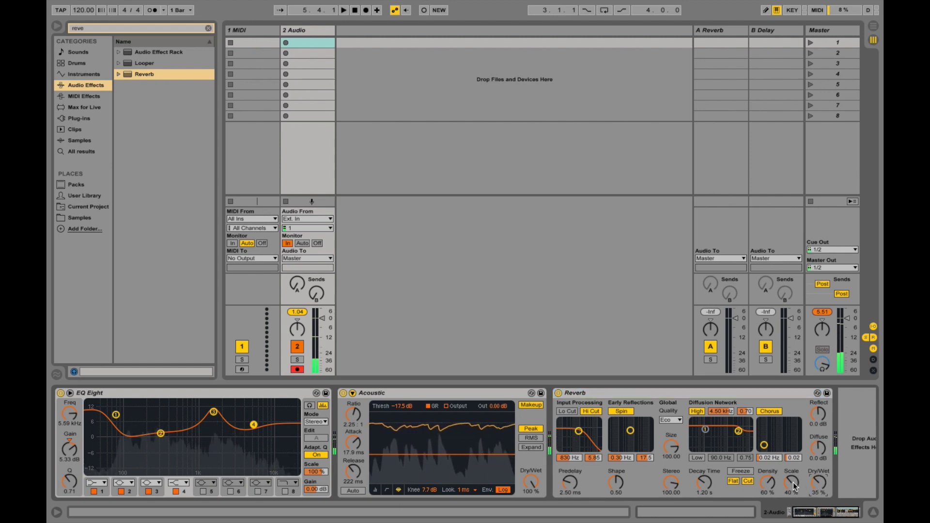
{"action": "left_click_drag", "start_coordinate": [819, 481], "coordinate": [819, 475]}
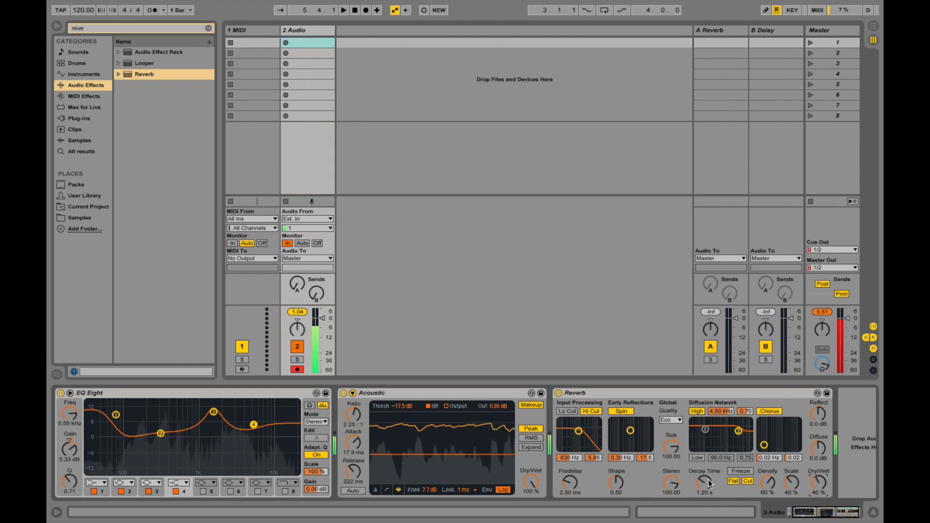
{"action": "left_click_drag", "start_coordinate": [707, 480], "coordinate": [706, 460]}
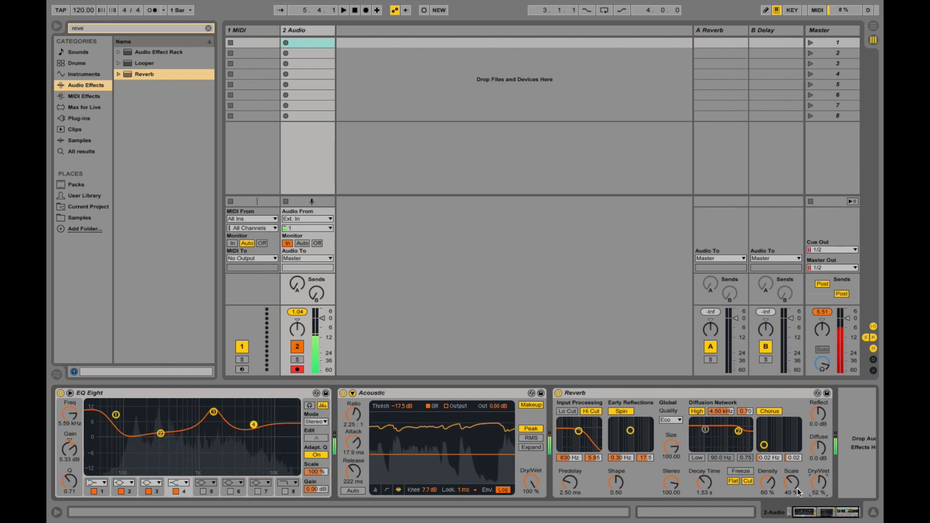
{"action": "left_click_drag", "start_coordinate": [798, 492], "coordinate": [794, 483]}
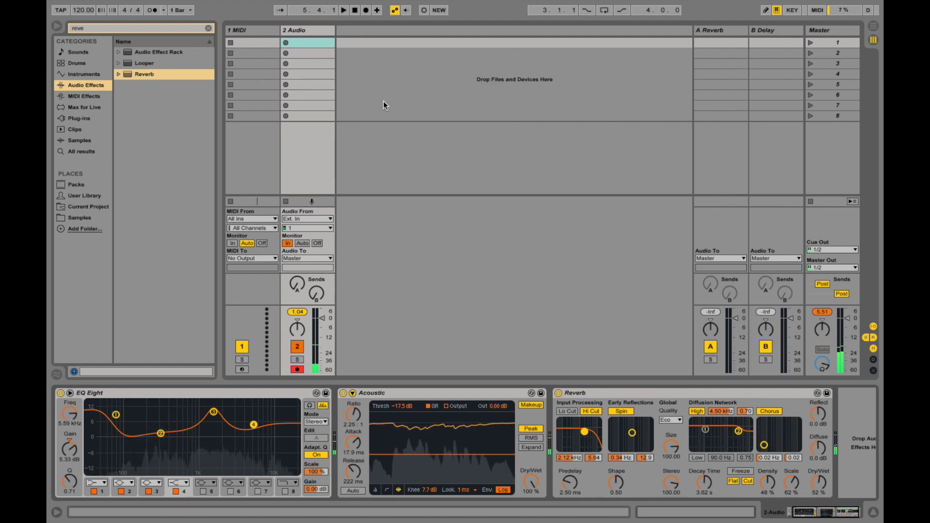
{"action": "mouse_move", "coordinate": [828, 513]}
{"action": "left_mouse_down"}
{"action": "mouse_move", "coordinate": [821, 507]}
{"action": "mouse_move", "coordinate": [842, 506]}
{"action": "left_mouse_up"}
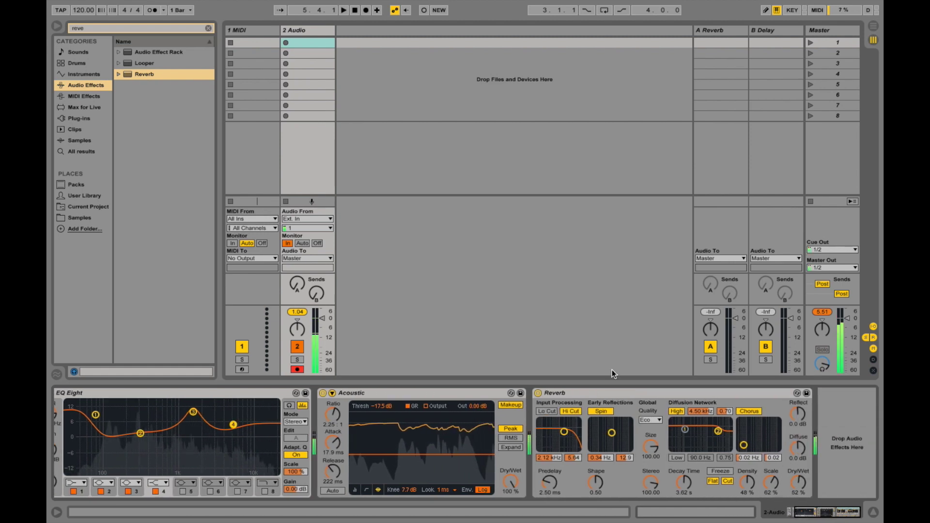
Record a short take in the audio track's first clip slot, stop playback, and copy the recorded clip
{"action": "left_click", "coordinate": [286, 43]}
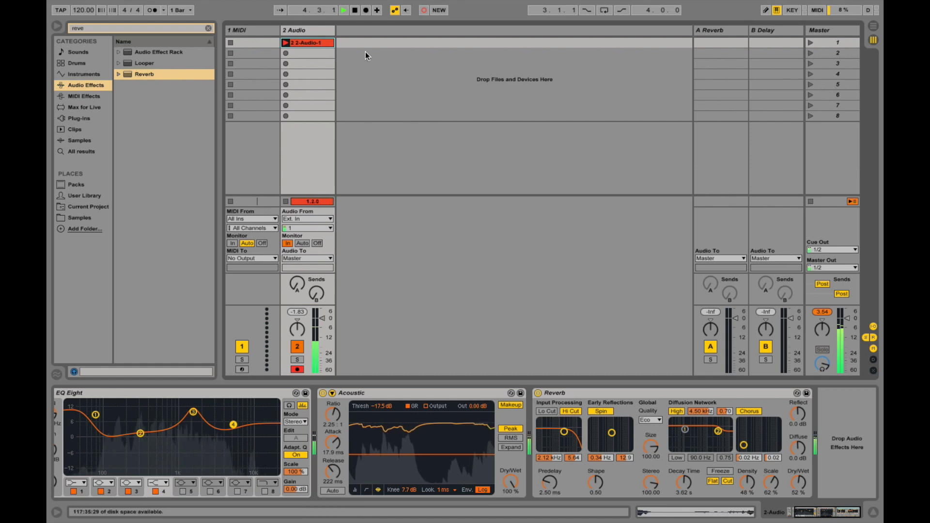
{"action": "key", "text": "space"}
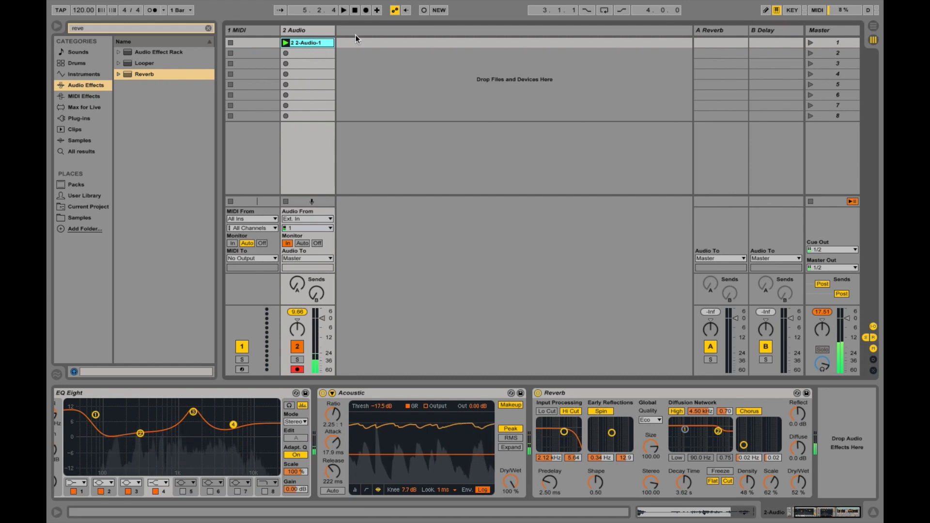
{"action": "right_click", "coordinate": [323, 43]}
{"action": "left_click", "coordinate": [344, 59]}
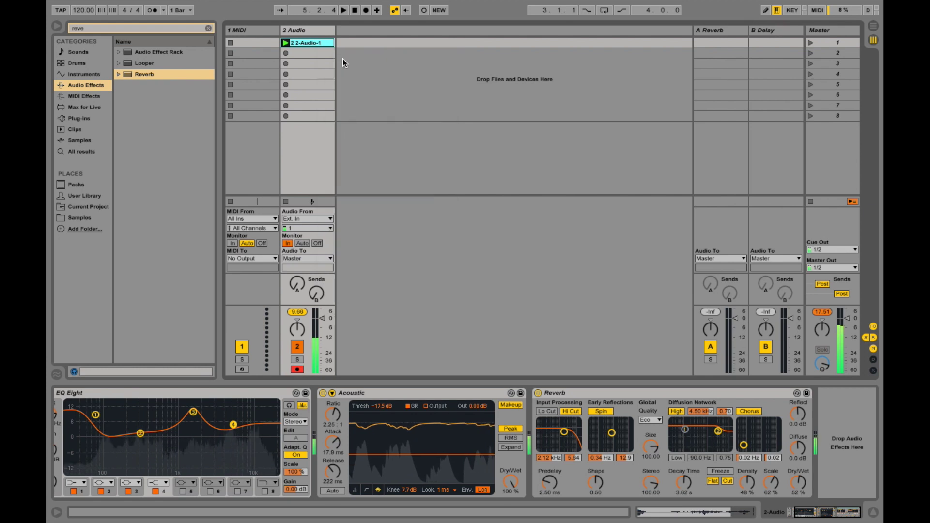
Switch to the Arrangement View and paste the clip at the start of the audio track
{"action": "left_click", "coordinate": [872, 26]}
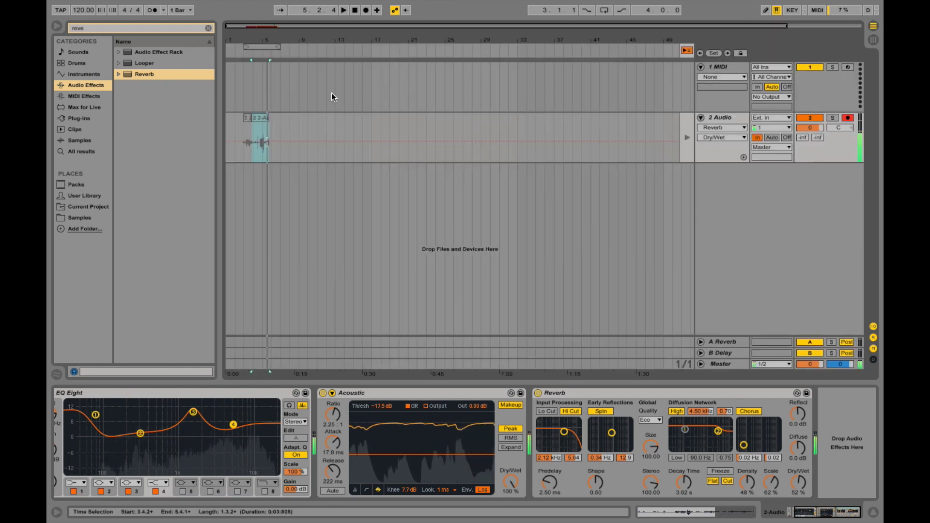
{"action": "left_click", "coordinate": [225, 120]}
{"action": "right_click", "coordinate": [225, 121]}
{"action": "left_click", "coordinate": [245, 126]}
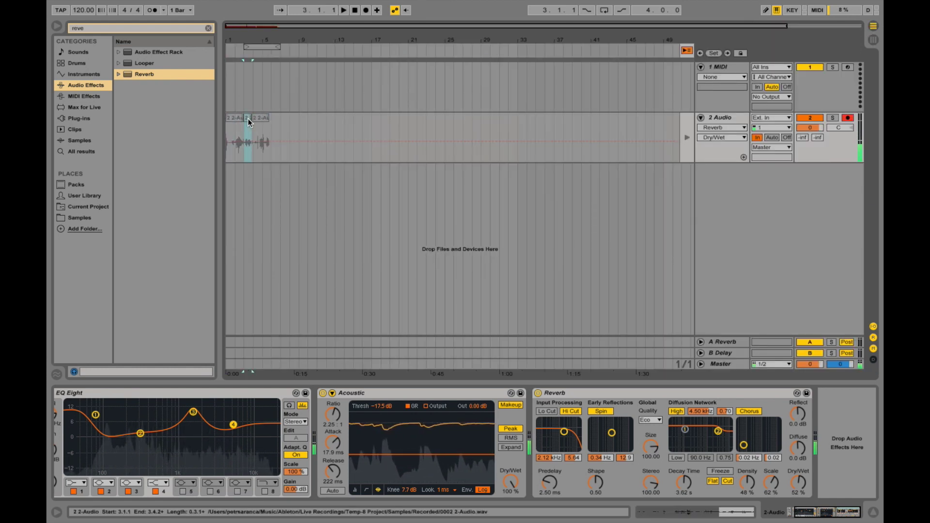
Delete the two other recordings following the pasted clip, and return the audio track to arrangement playback with the pasted clip selected
{"action": "key", "text": "Delete"}
{"action": "left_click", "coordinate": [257, 117]}
{"action": "key", "text": "Delete"}
{"action": "left_click", "coordinate": [236, 118]}
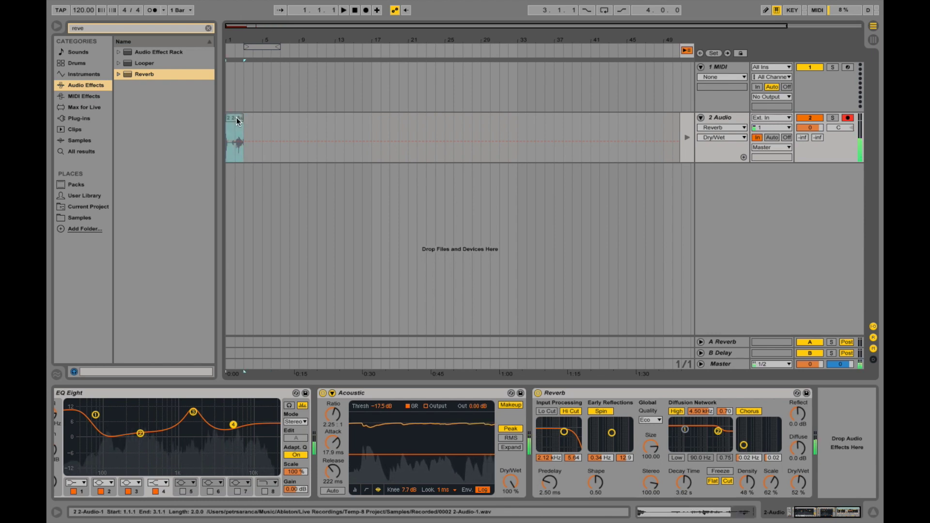
{"action": "left_click", "coordinate": [686, 139]}
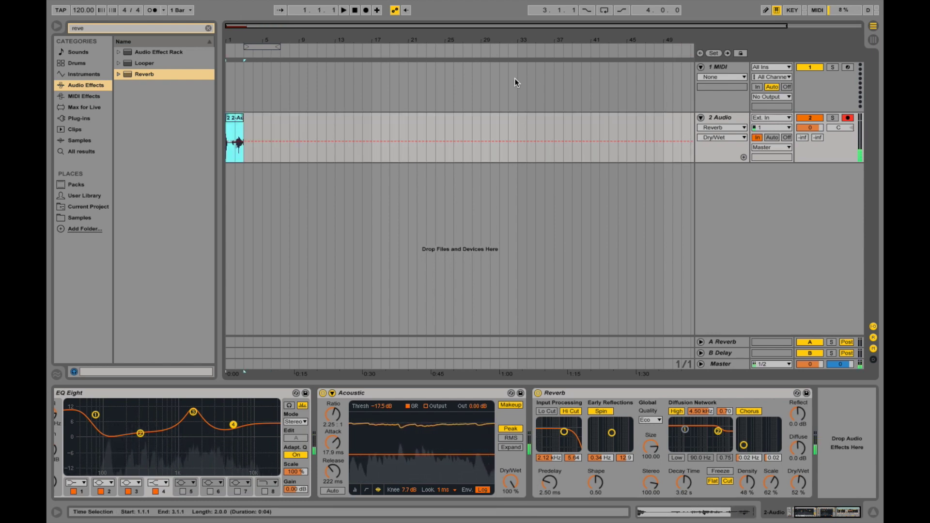
Export the Master track as a 16-bit, 44100 Hz WAV file named Untitled to the desktop (Рабочий стол)
{"action": "left_click", "coordinate": [112, 7]}
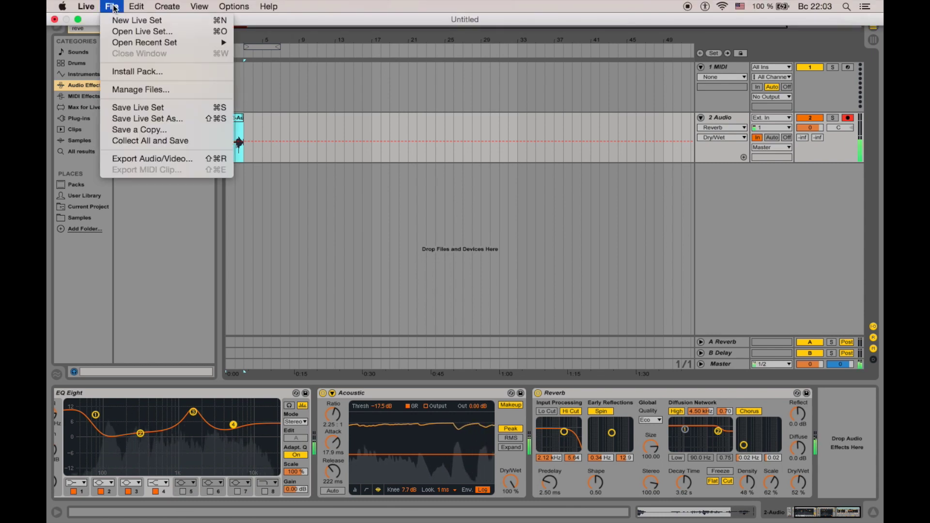
{"action": "left_click", "coordinate": [188, 159]}
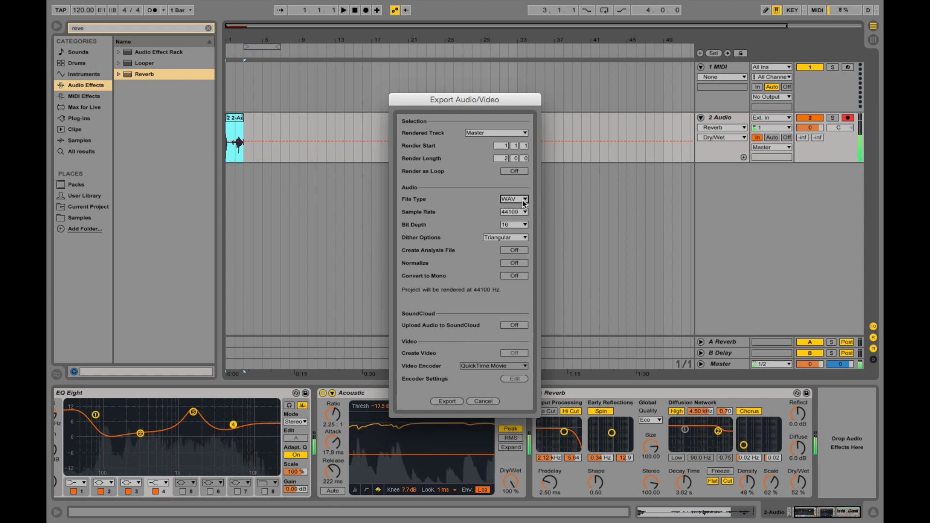
{"action": "left_click", "coordinate": [524, 212]}
{"action": "left_click", "coordinate": [525, 212]}
{"action": "left_click", "coordinate": [525, 199]}
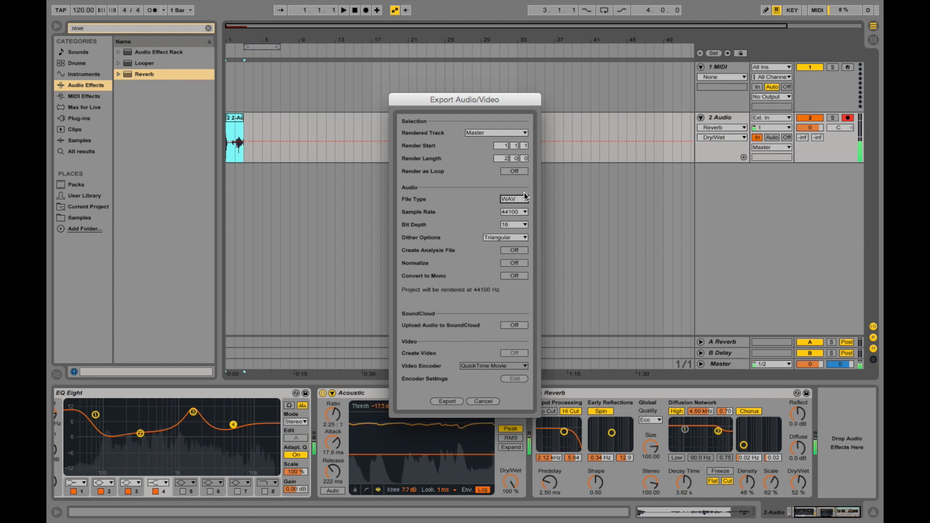
{"action": "left_click", "coordinate": [524, 133]}
{"action": "left_click", "coordinate": [526, 135]}
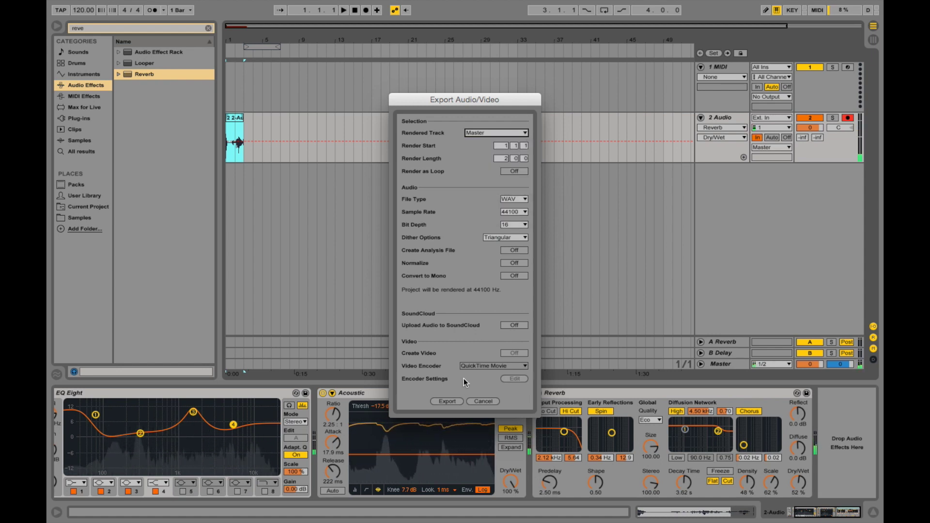
{"action": "left_click", "coordinate": [458, 403]}
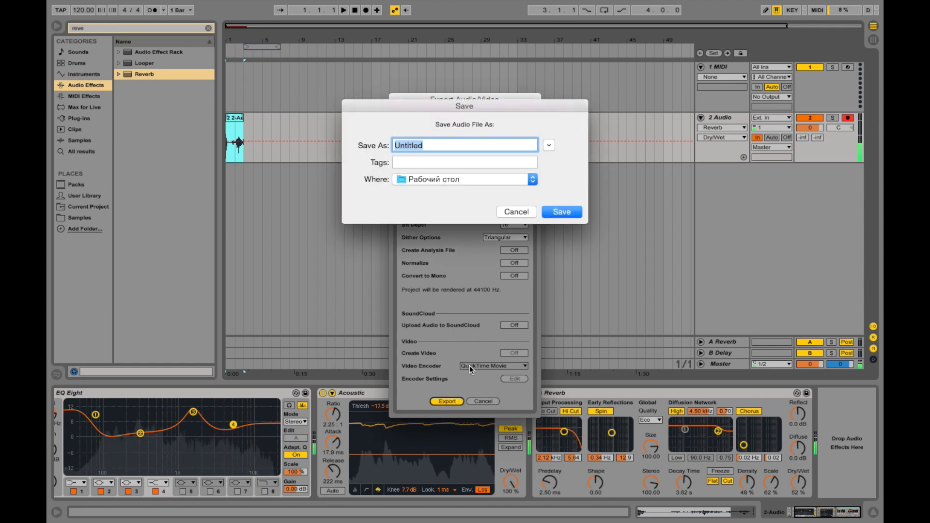
{"action": "left_click", "coordinate": [561, 209]}
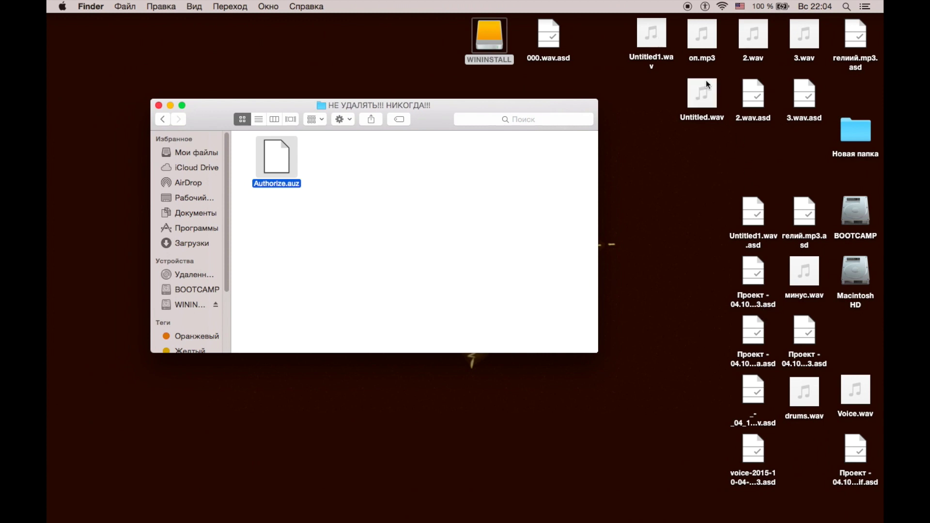
In Finder, move the exported Untitled.wav from the desktop to the Trash and close the open folder window
{"action": "left_click", "coordinate": [703, 96]}
{"action": "right_click", "coordinate": [703, 100]}
{"action": "left_click", "coordinate": [627, 135]}
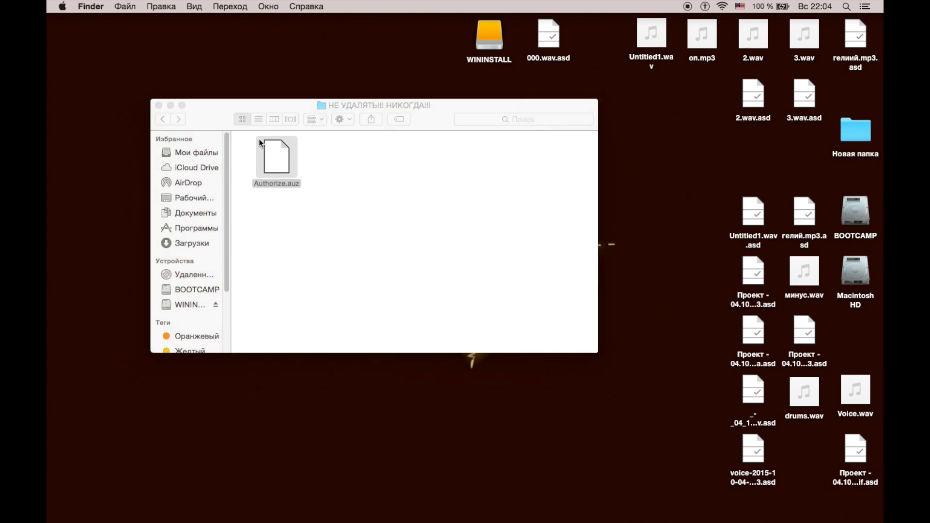
{"action": "left_click", "coordinate": [159, 106]}
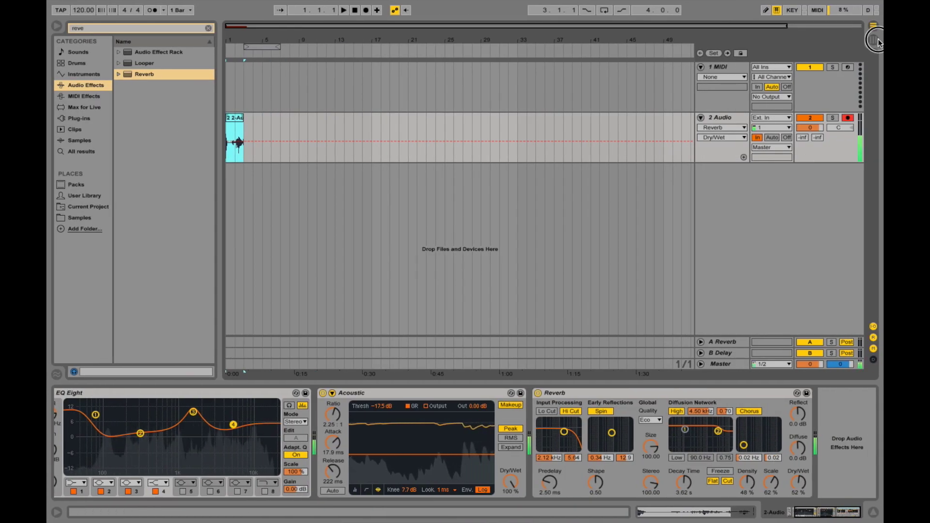
Back in Ableton Live's Session View, cut the recorded clip from the audio track's first slot and clear the browser search
{"action": "left_click", "coordinate": [873, 39]}
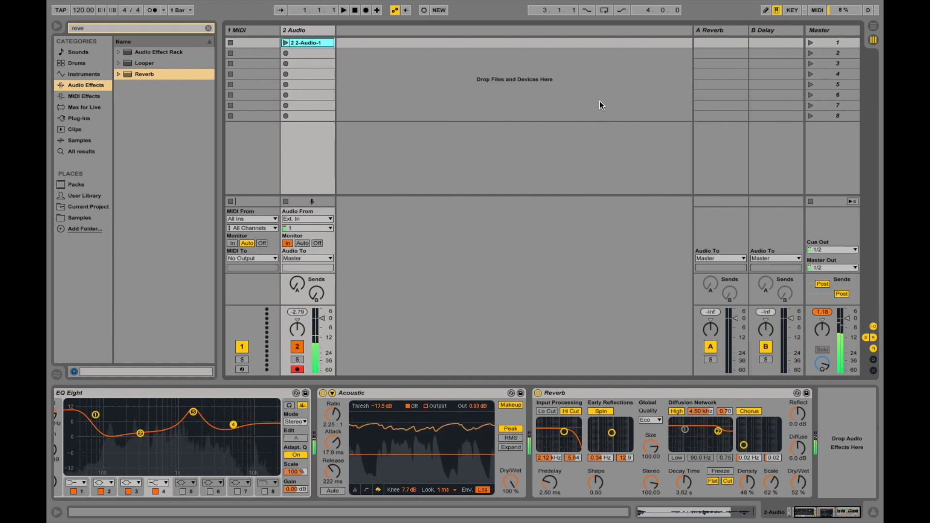
{"action": "right_click", "coordinate": [318, 45]}
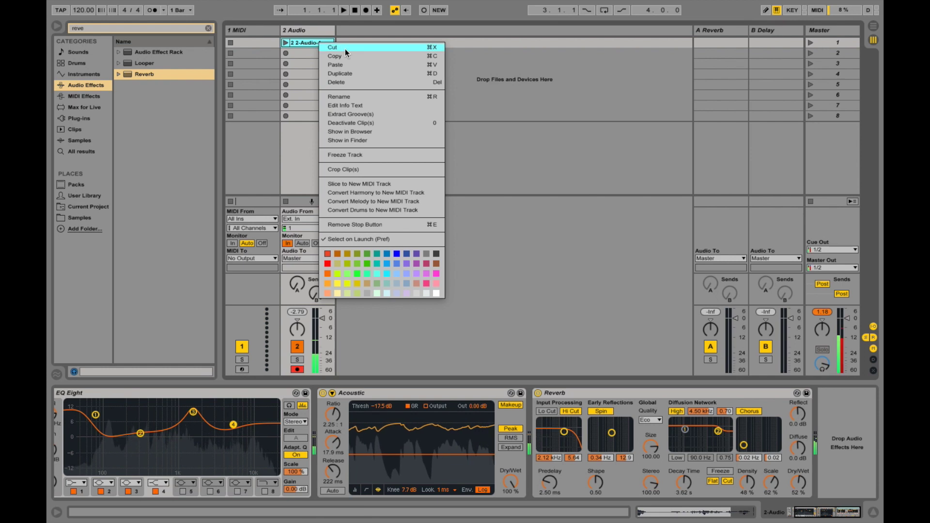
{"action": "left_click", "coordinate": [344, 49]}
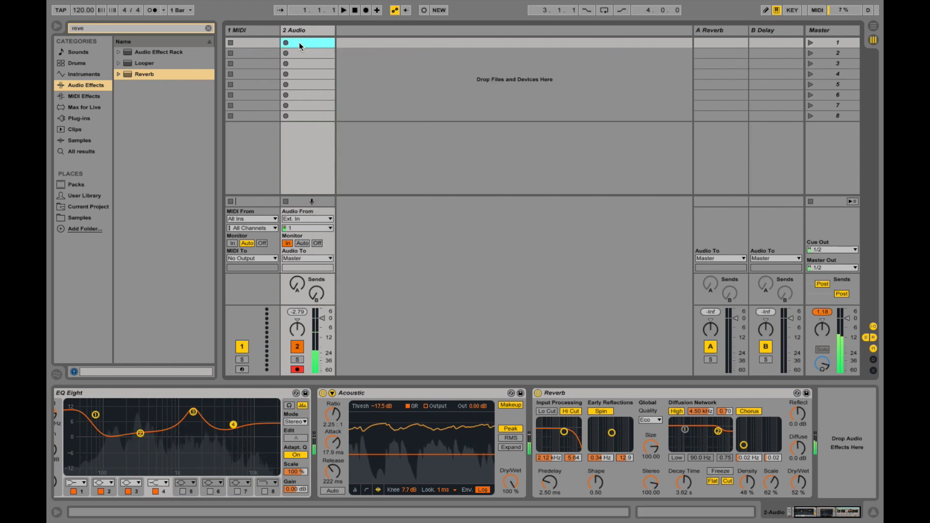
{"action": "left_click", "coordinate": [208, 28]}
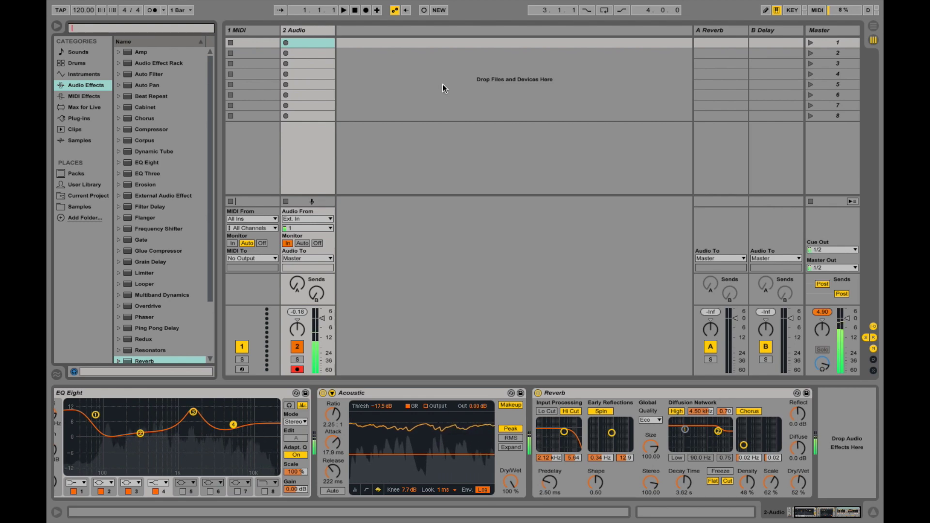
{"action": "key", "text": "ctrl+Left"}
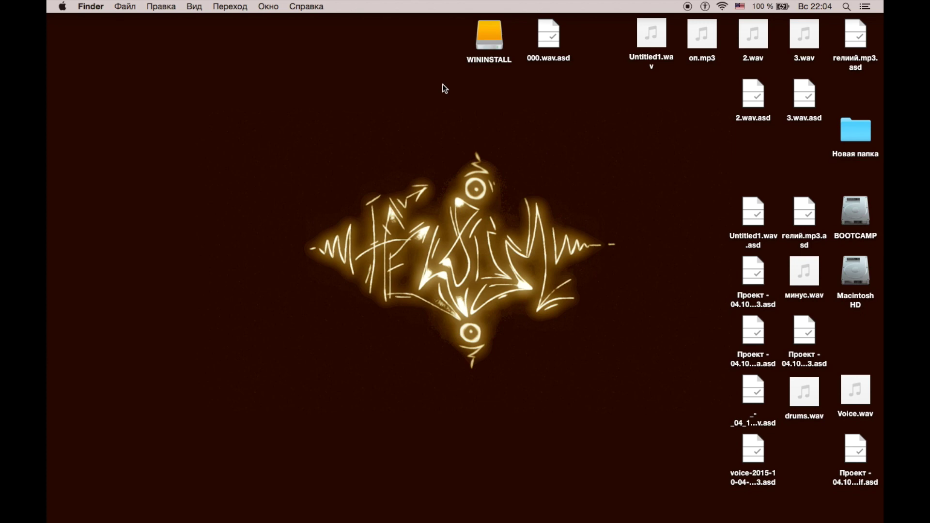
{"action": "key", "text": "ctrl+Right"}
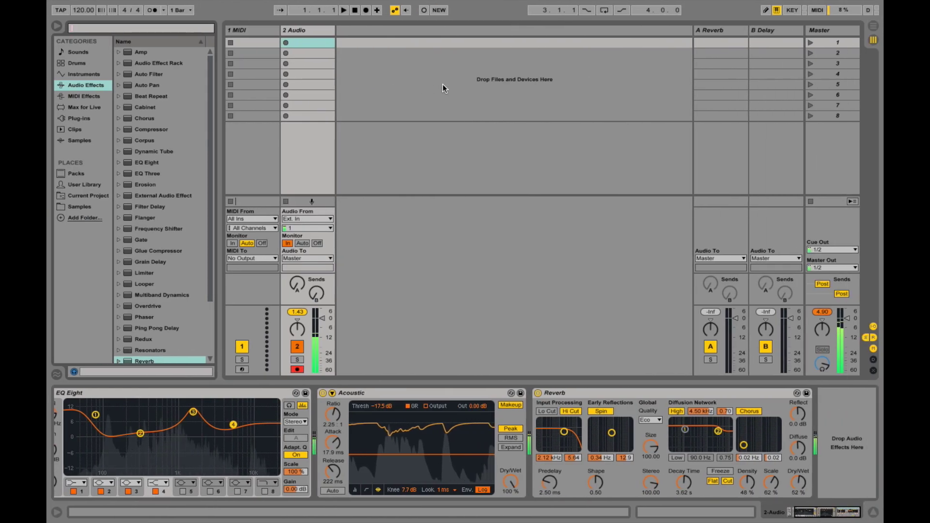
{"action": "key", "text": "ctrl+Left"}
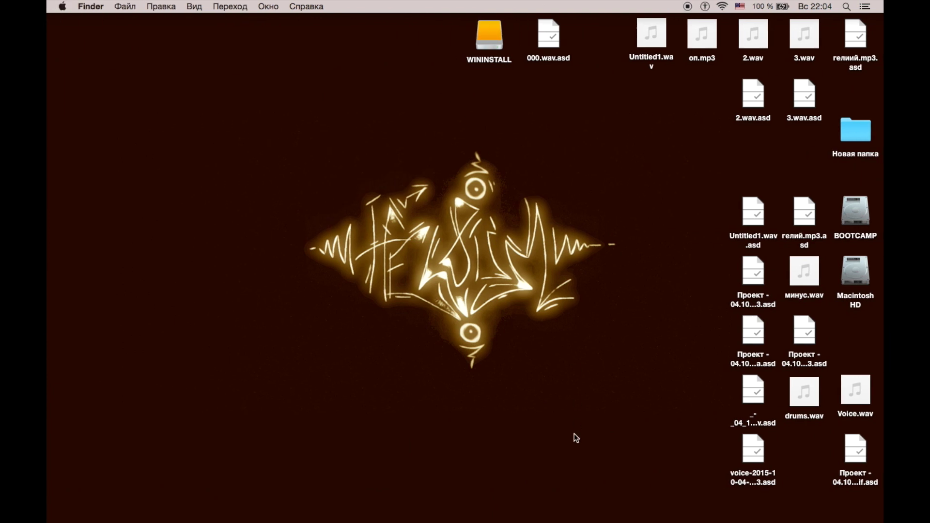
{"action": "mouse_move", "coordinate": [599, 521]}
{"action": "key", "text": "ctrl+Right"}
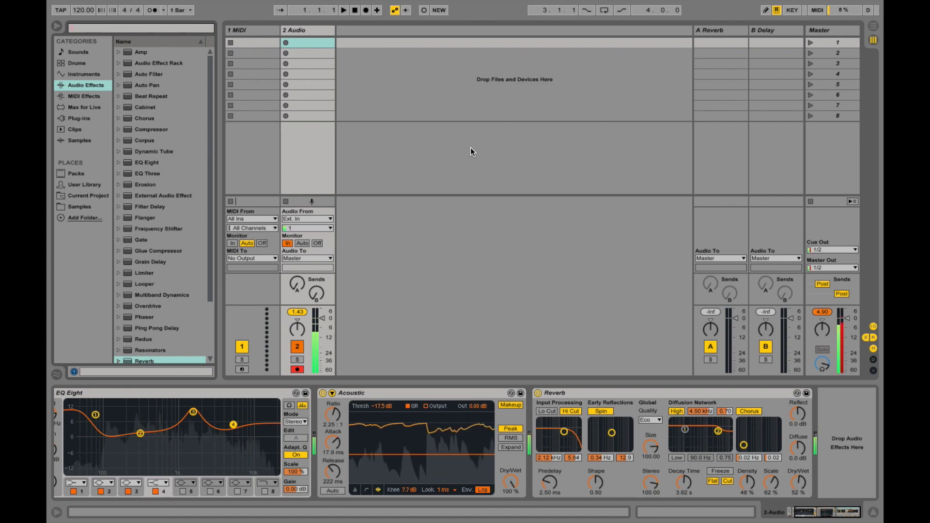
{"action": "key", "text": "ctrl+Left"}
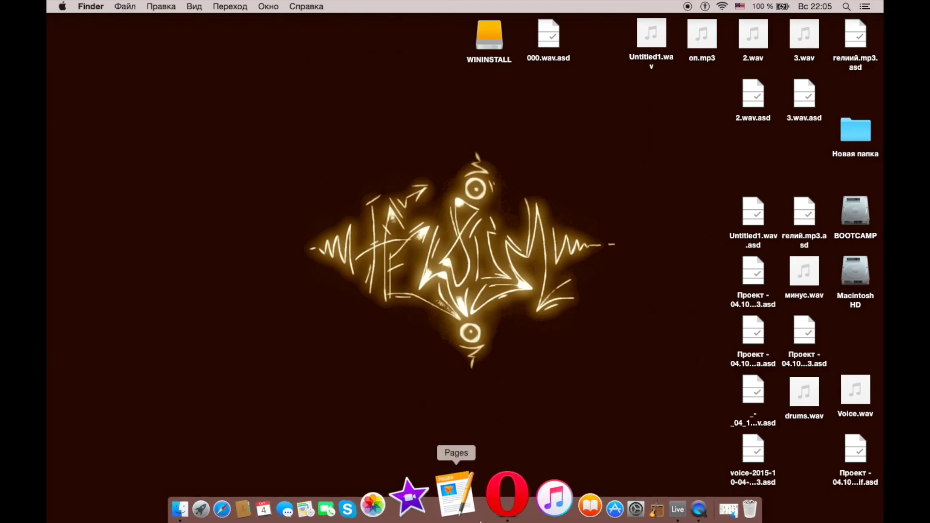